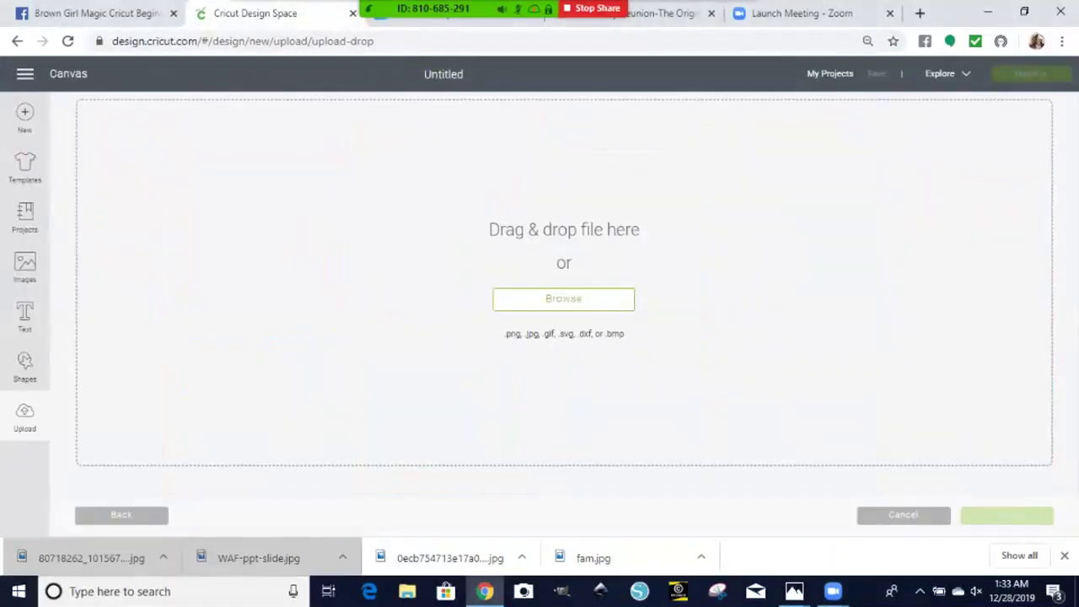
Step: Choose the "circle" picture from the Double J Graphix > YouTube Videos folder for image upload
click(563, 298)
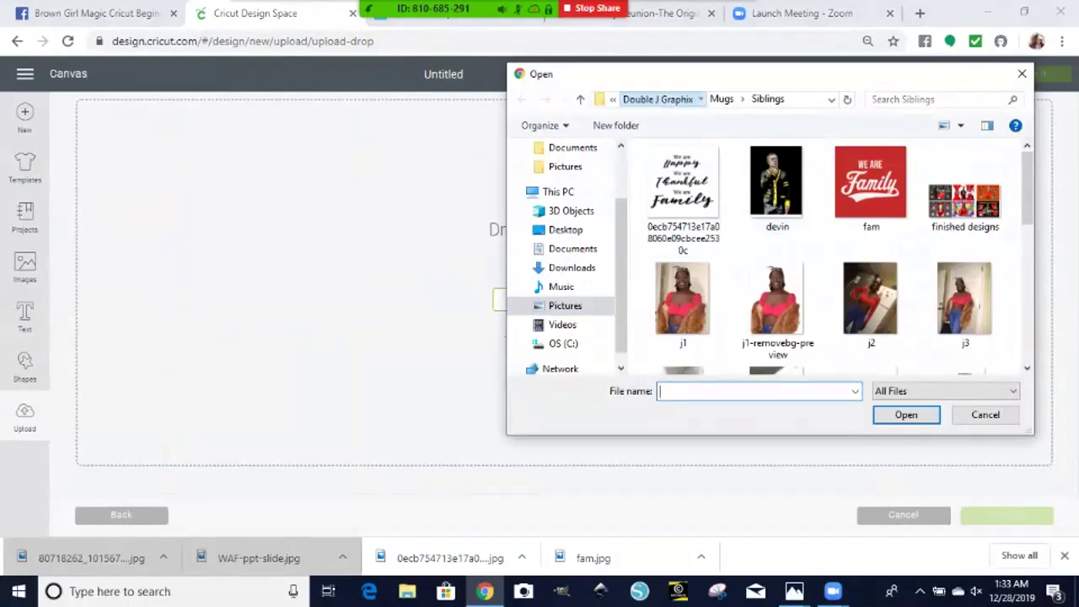
click(657, 99)
scroll(830, 257, down, 10)
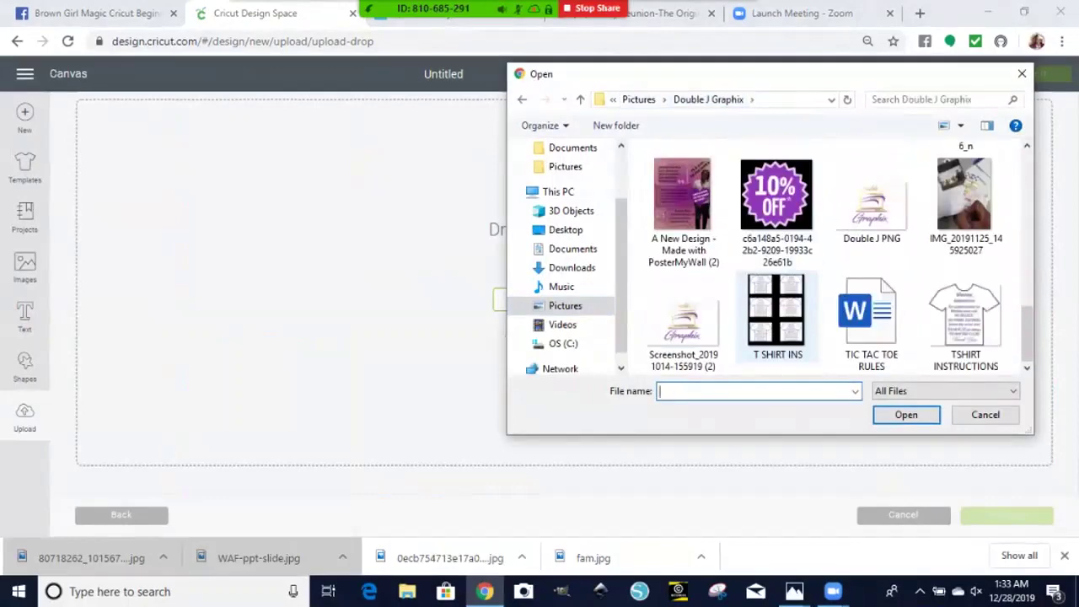
scroll(776, 287, up, 3)
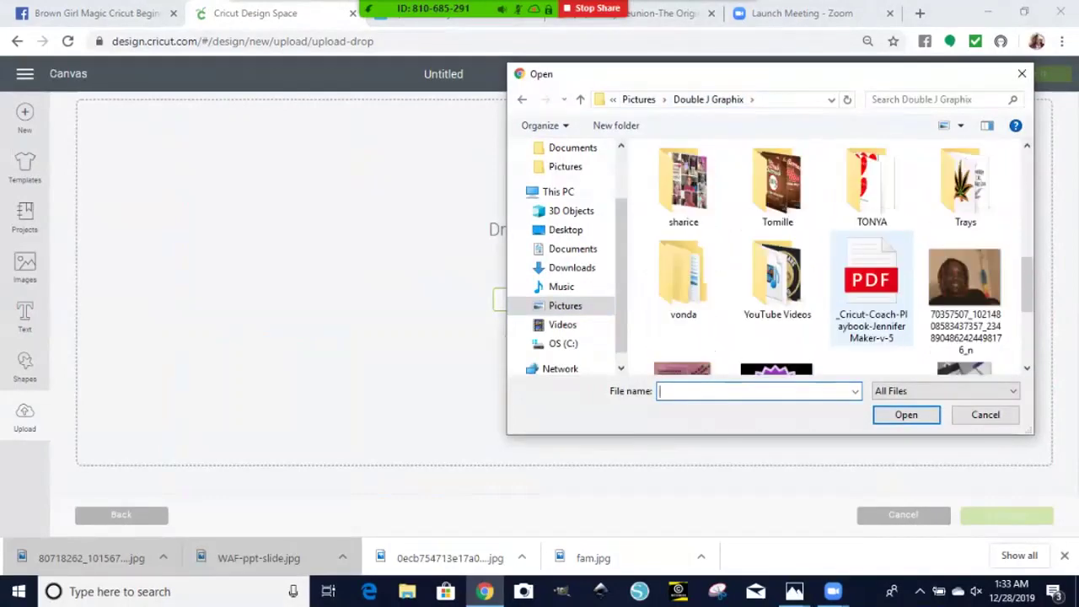
click(777, 278)
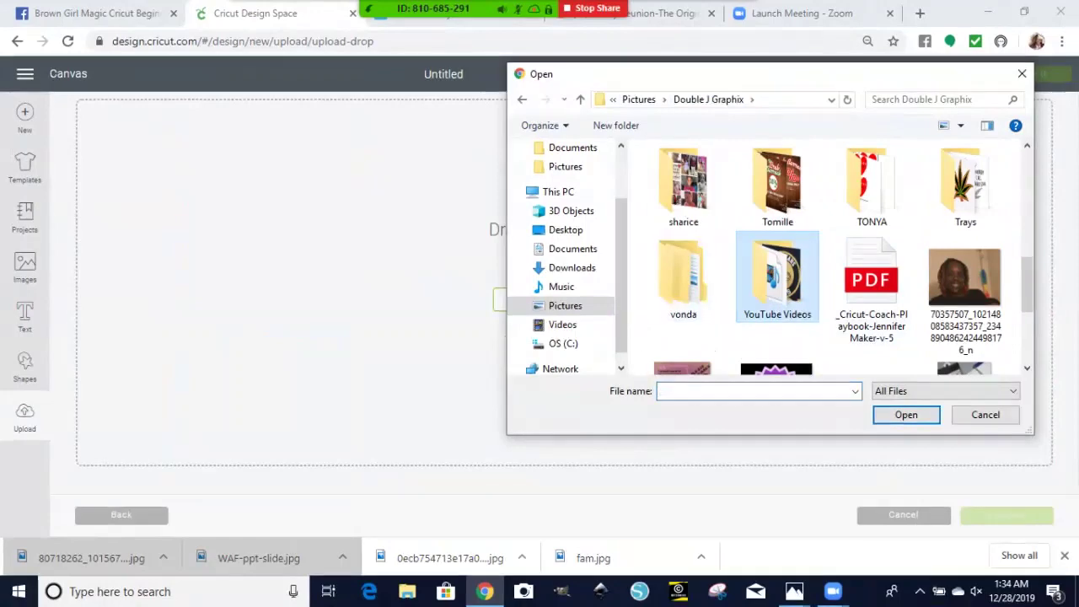
double_click(777, 279)
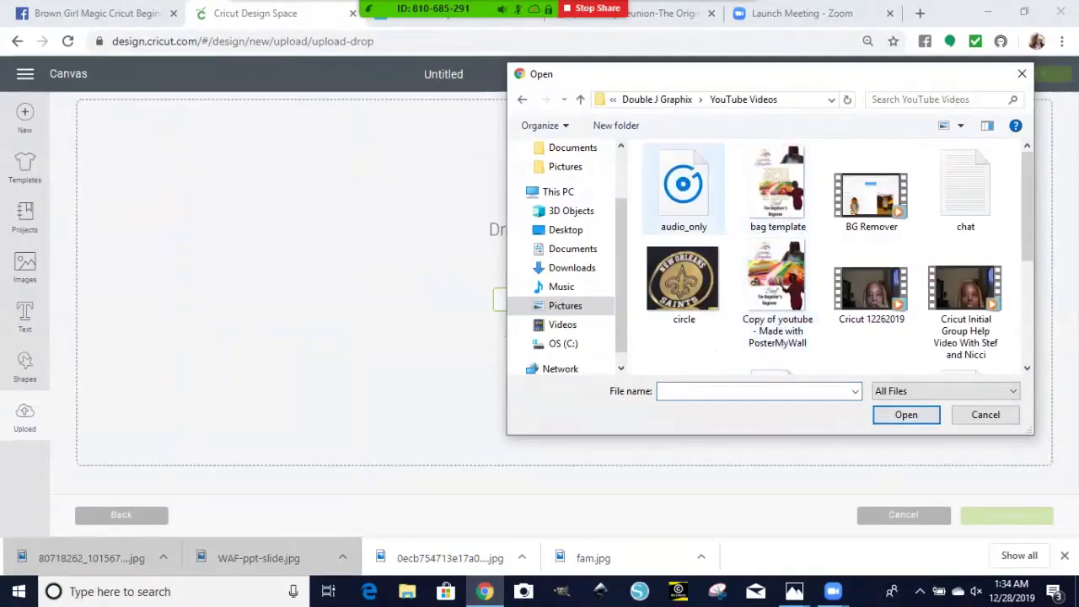
click(684, 281)
click(906, 415)
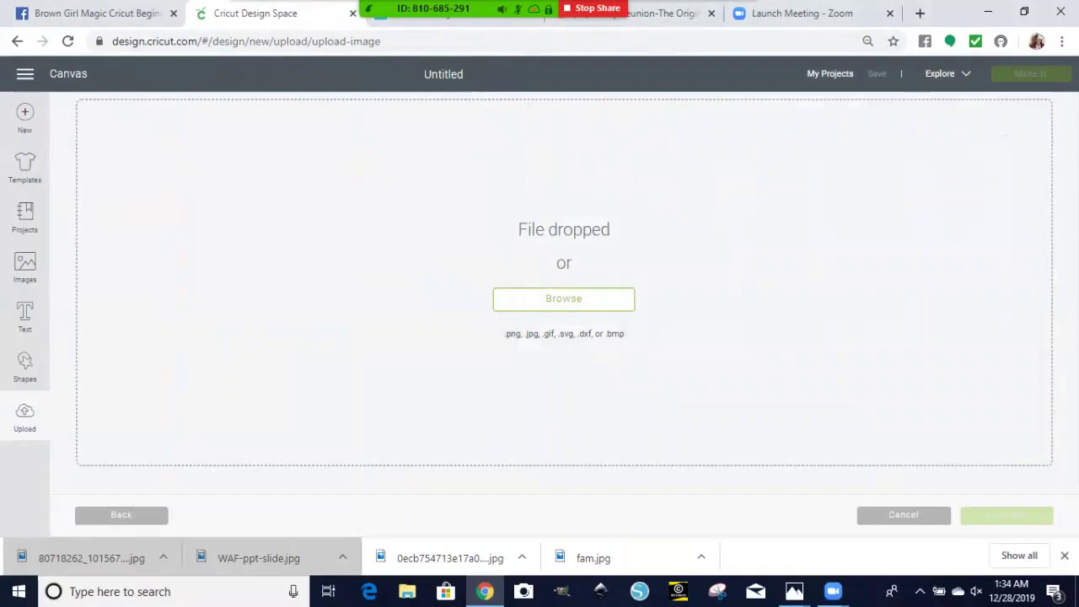
Step: Set the image type to Complex, skip background erasing, and save it as a Print Then Cut image named circle
click(748, 416)
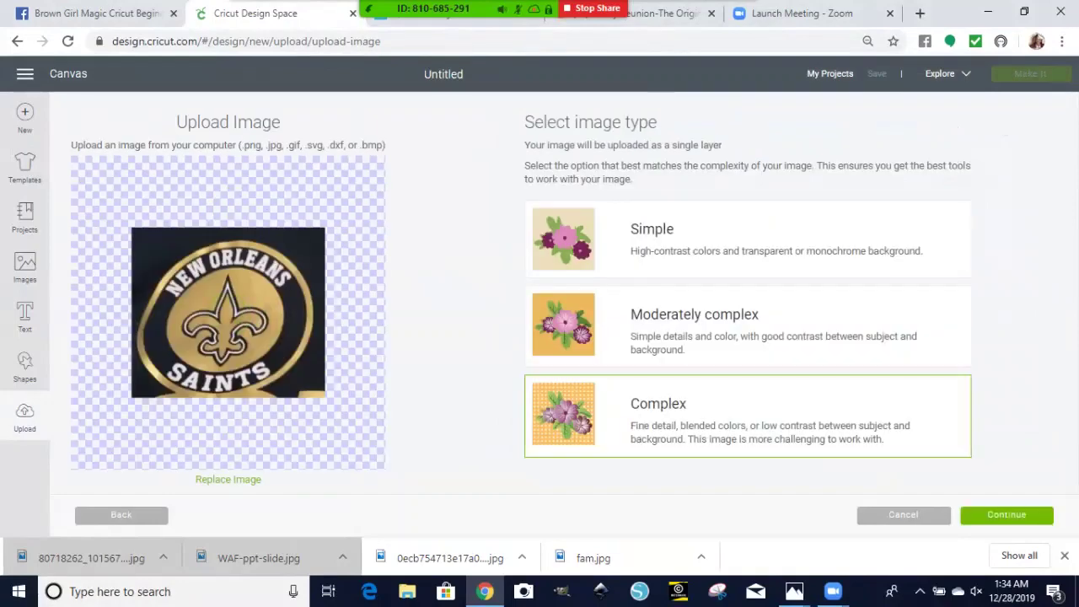
click(1006, 515)
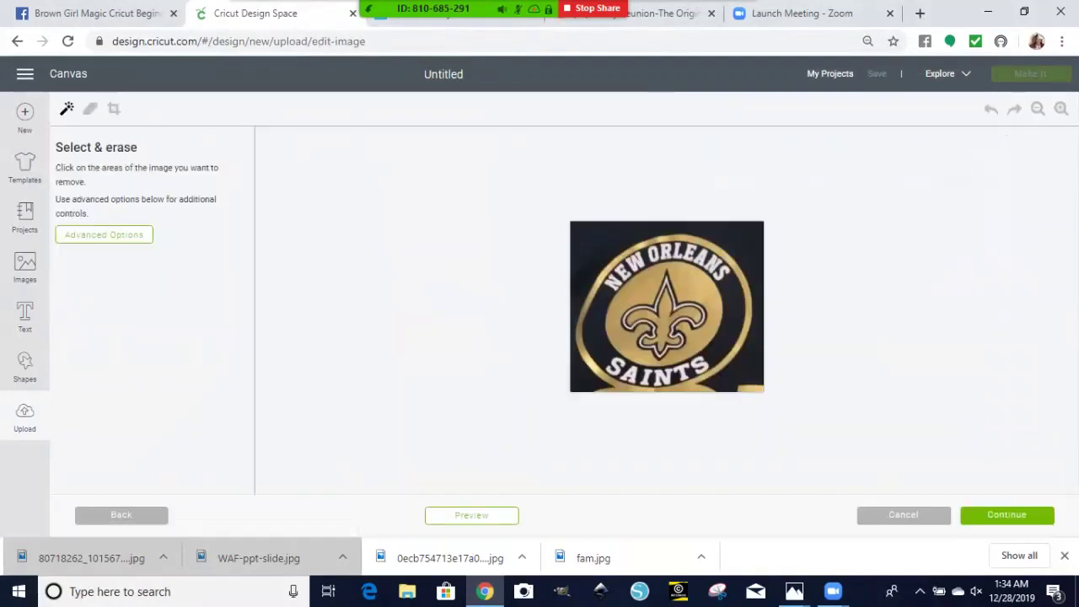
click(1007, 514)
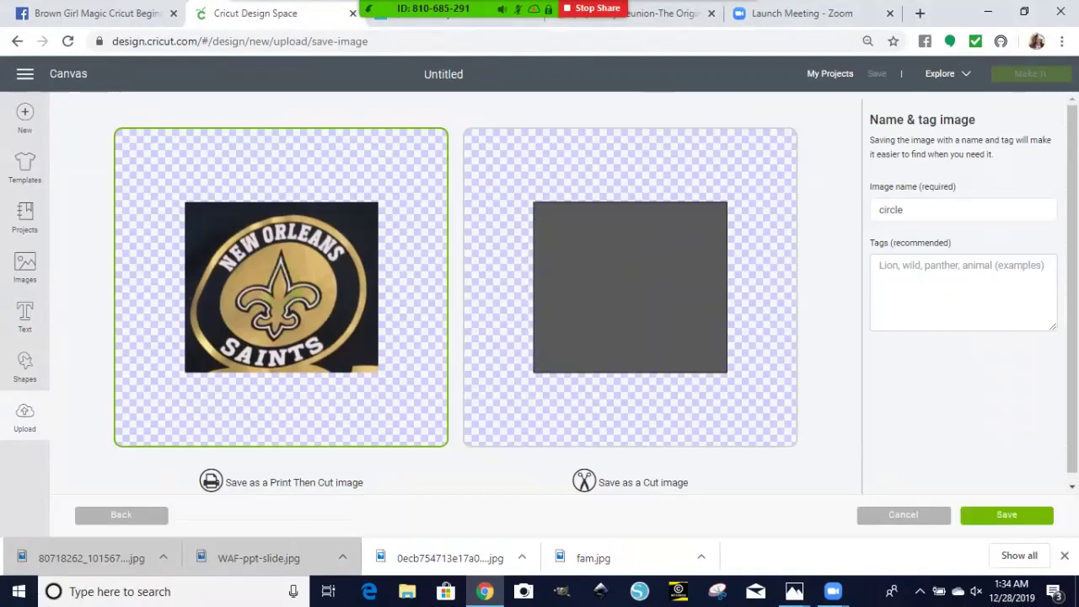
click(1006, 514)
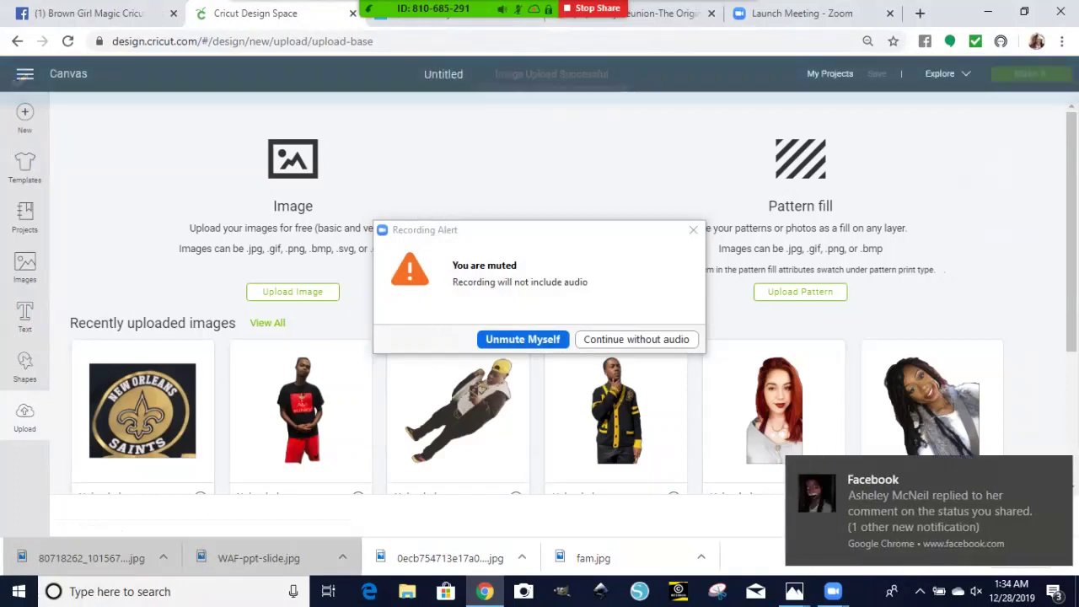
Step: Unmute the recording, then insert the uploaded Saints logo and move it to about X 11.4, Y 0.7 on the canvas
click(523, 340)
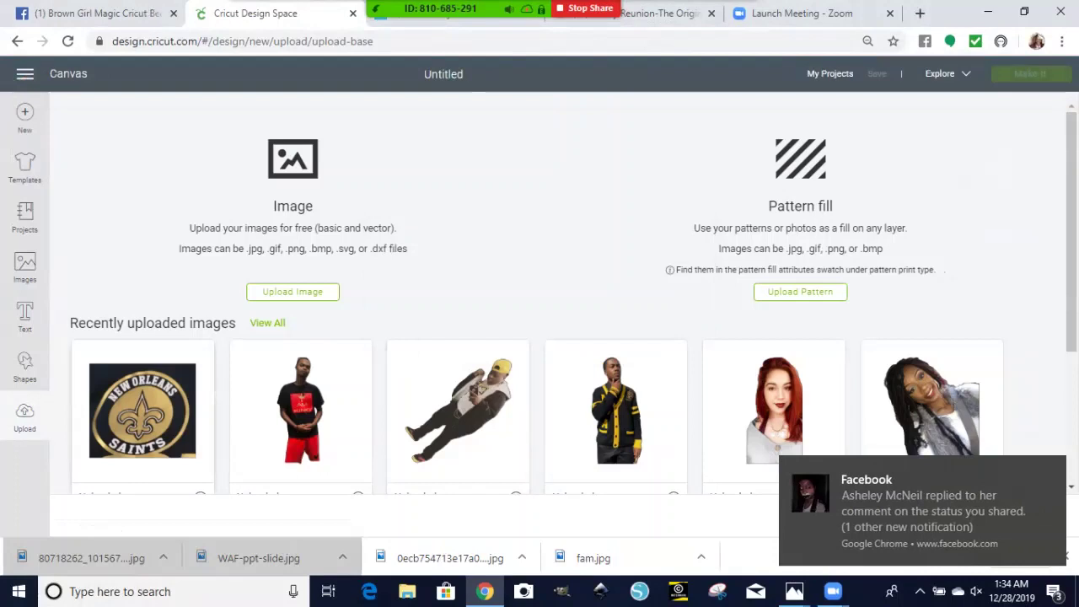
click(143, 411)
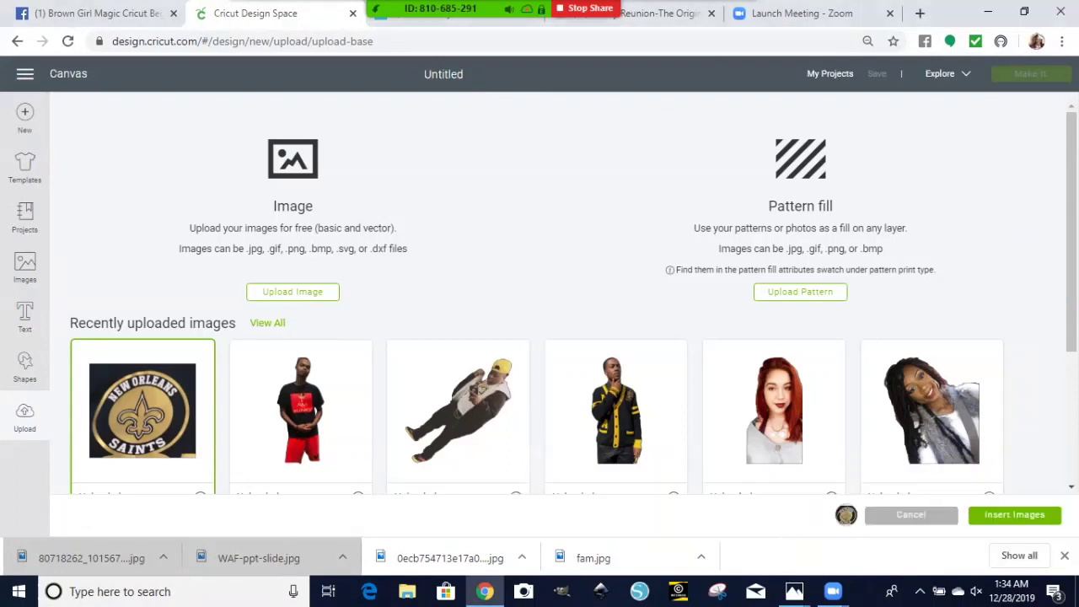
click(1014, 515)
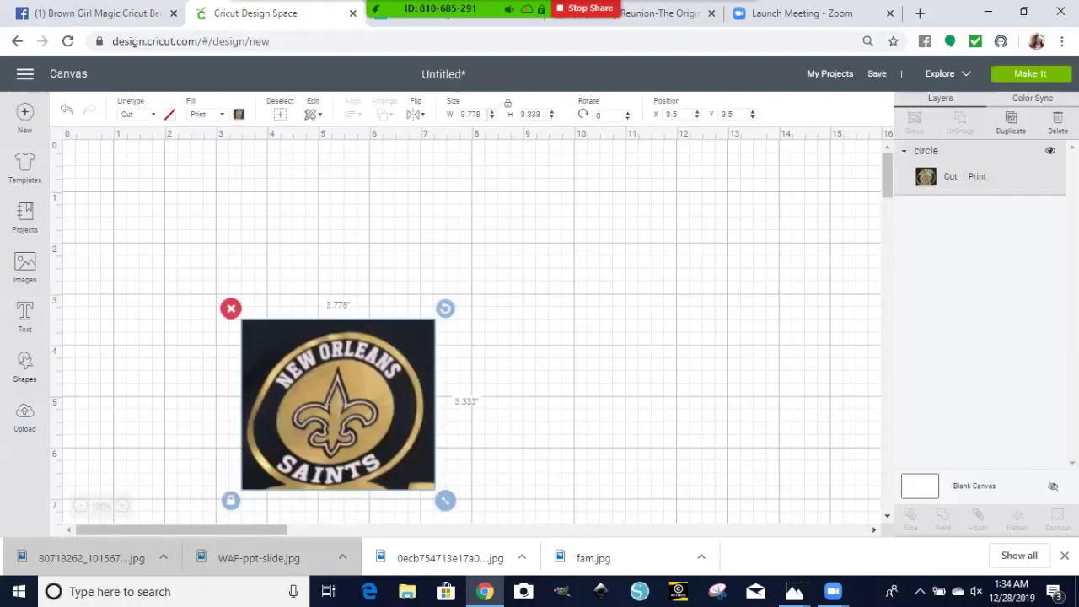
drag(338, 404, 745, 261)
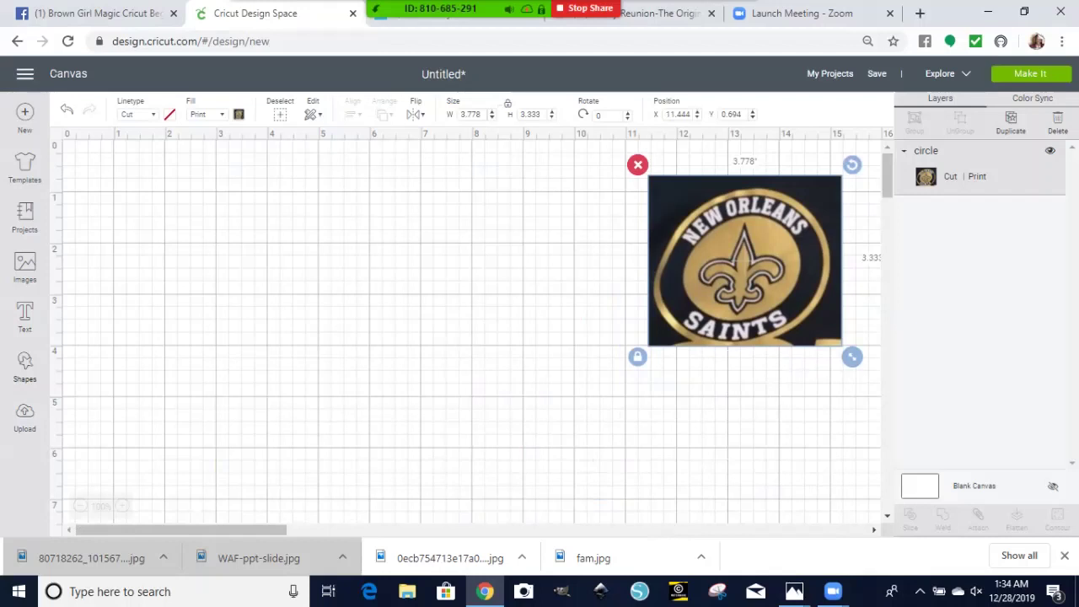
Step: Add a circle shape beside the logo and enlarge it to about 6.19 inches wide
click(24, 367)
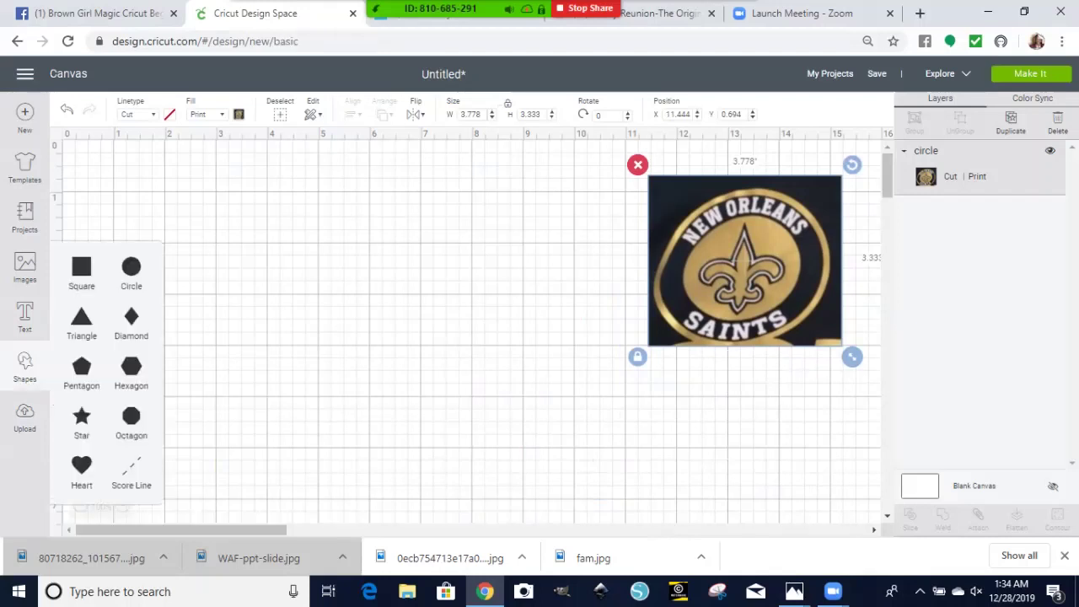
click(130, 266)
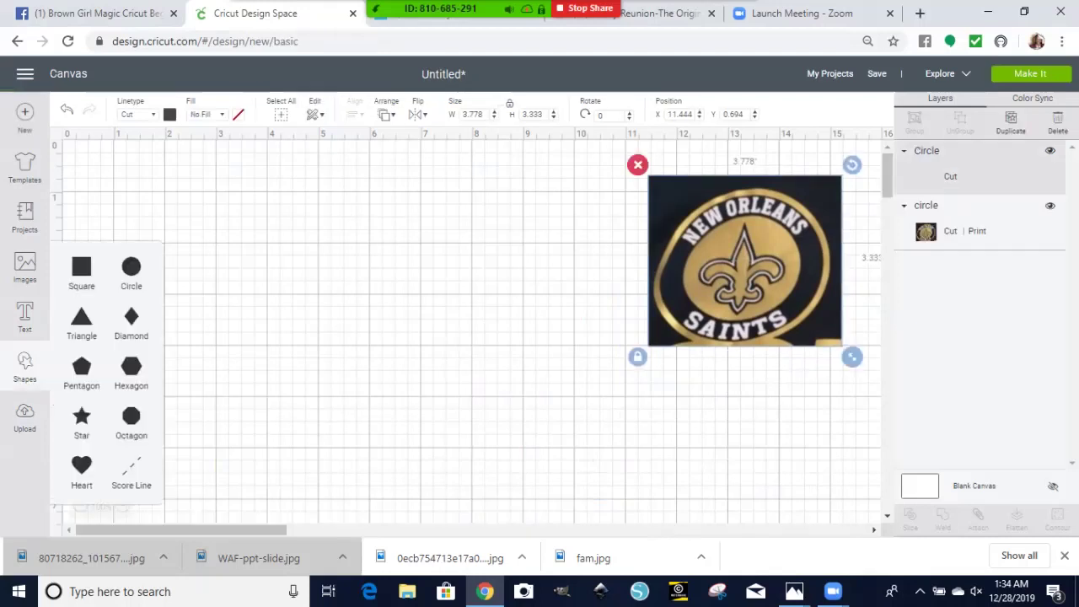
drag(346, 424, 374, 266)
drag(463, 355, 585, 477)
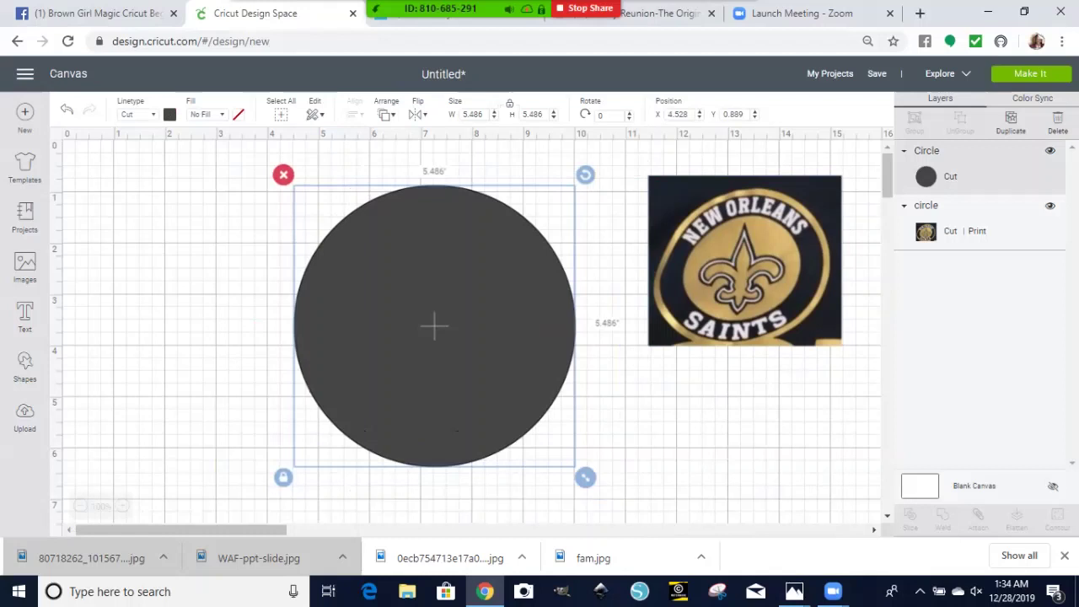
drag(434, 326, 380, 332)
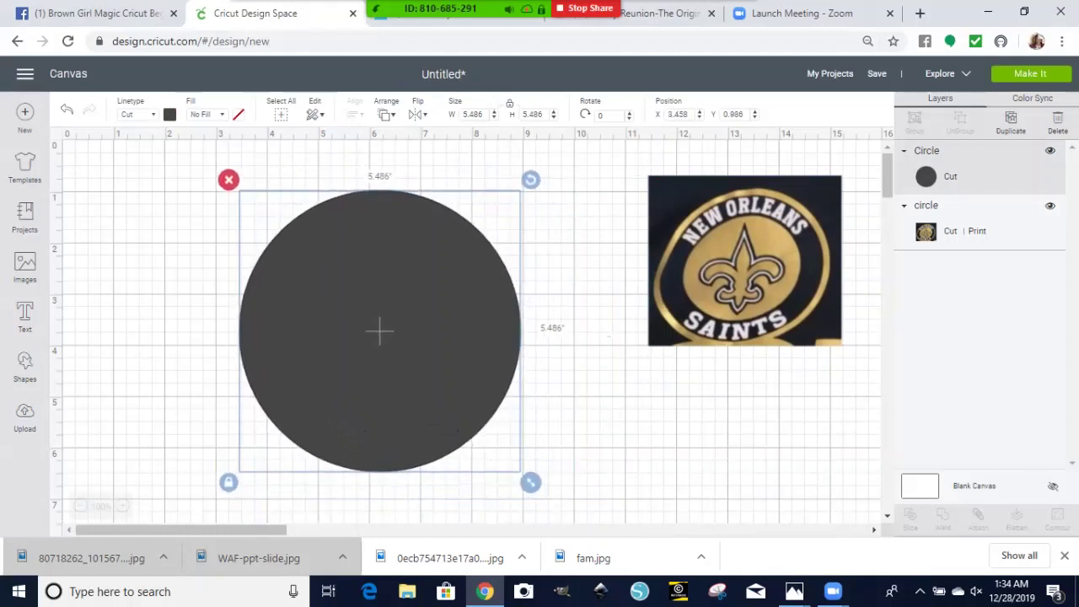
drag(532, 484, 566, 517)
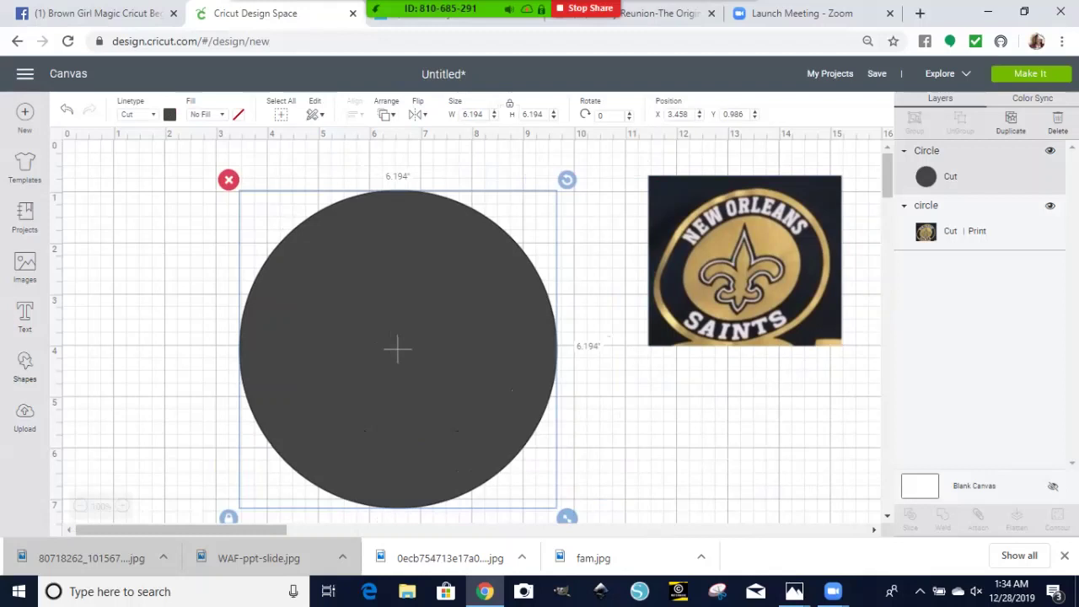
Step: Add a second circle, enlarge it to about 5.56 inches wide, and centre it inside the large circle
click(24, 367)
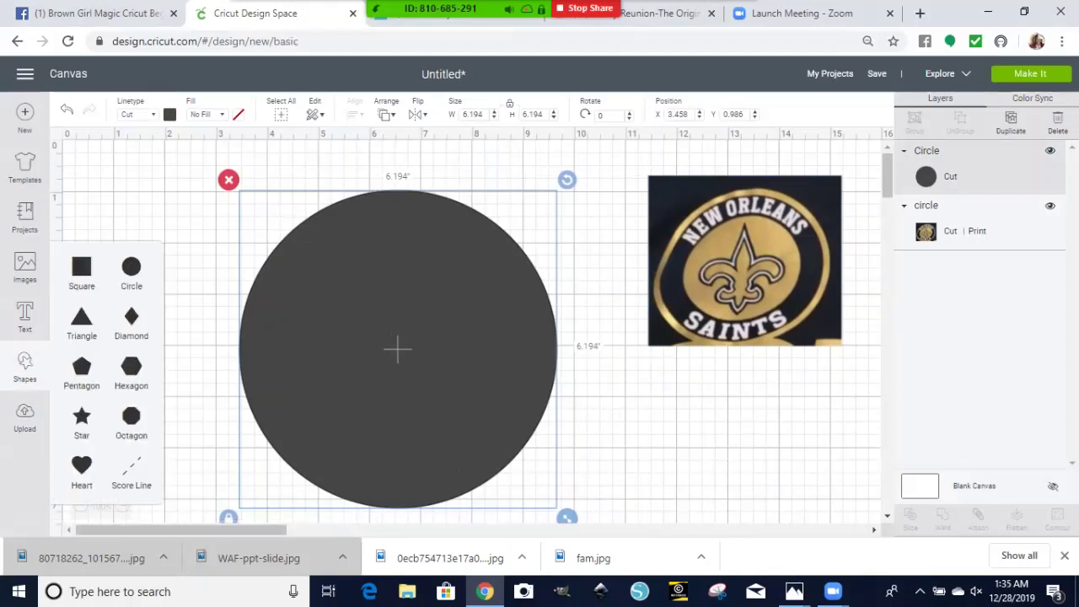
click(130, 268)
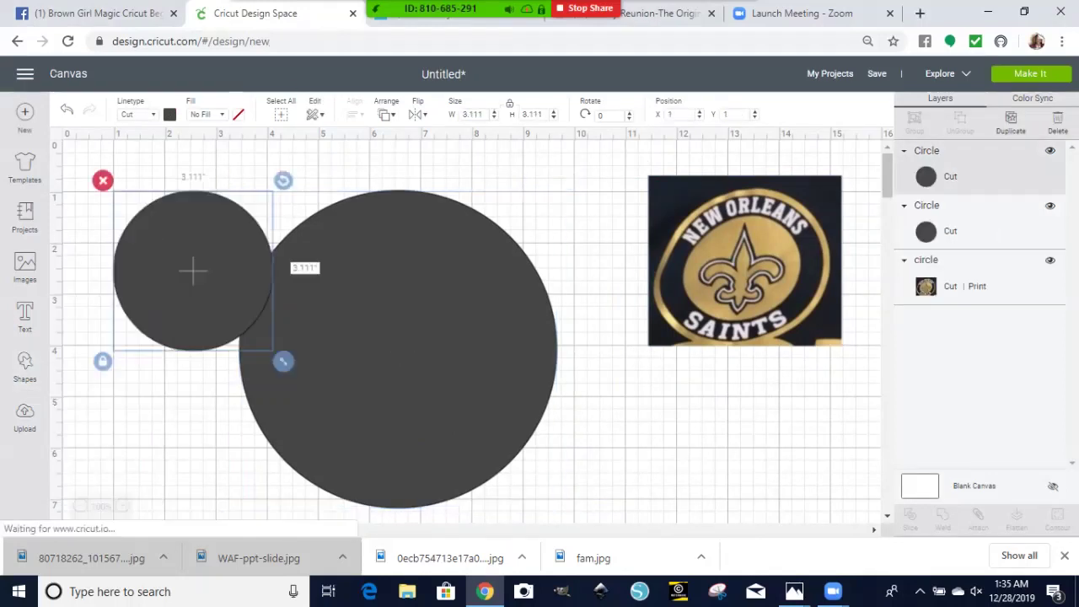
drag(192, 270, 399, 326)
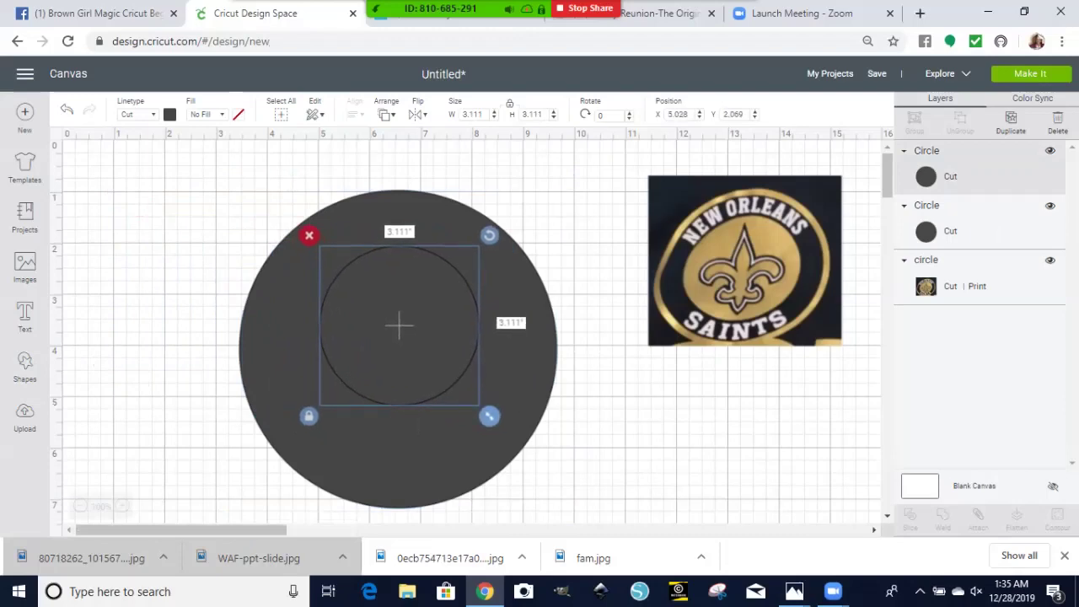
drag(488, 415, 537, 464)
drag(423, 350, 397, 334)
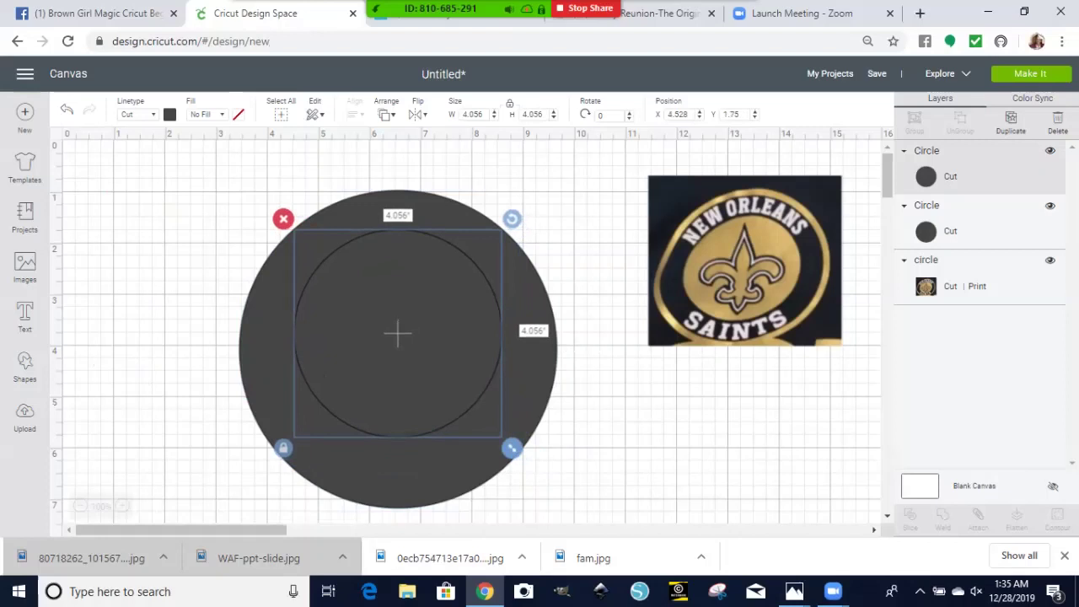
drag(512, 448, 545, 481)
drag(414, 339, 398, 332)
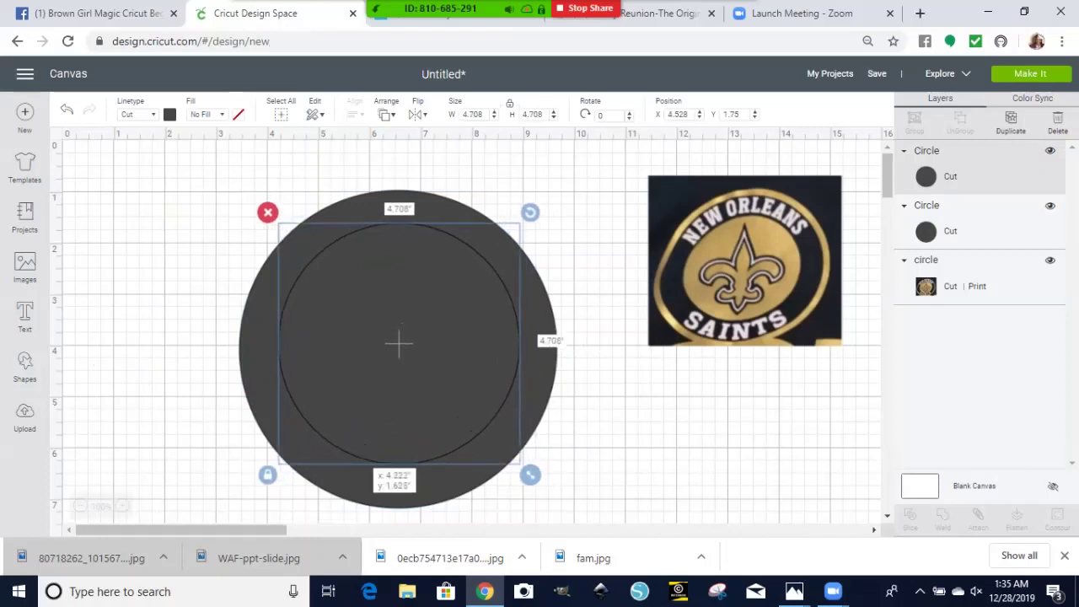
drag(531, 475, 539, 496)
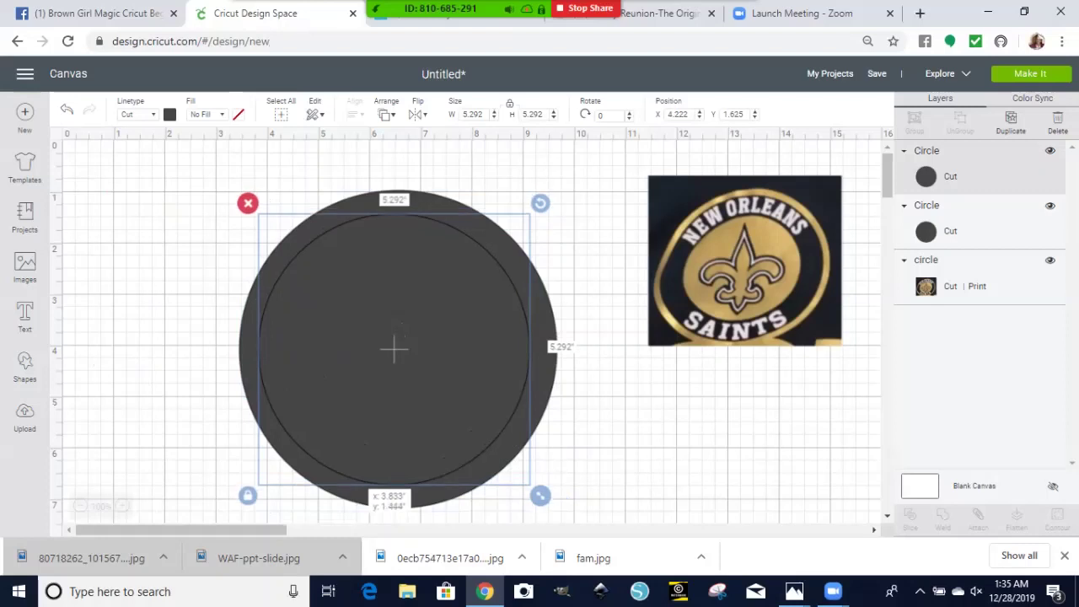
drag(394, 349, 400, 353)
drag(546, 497, 559, 511)
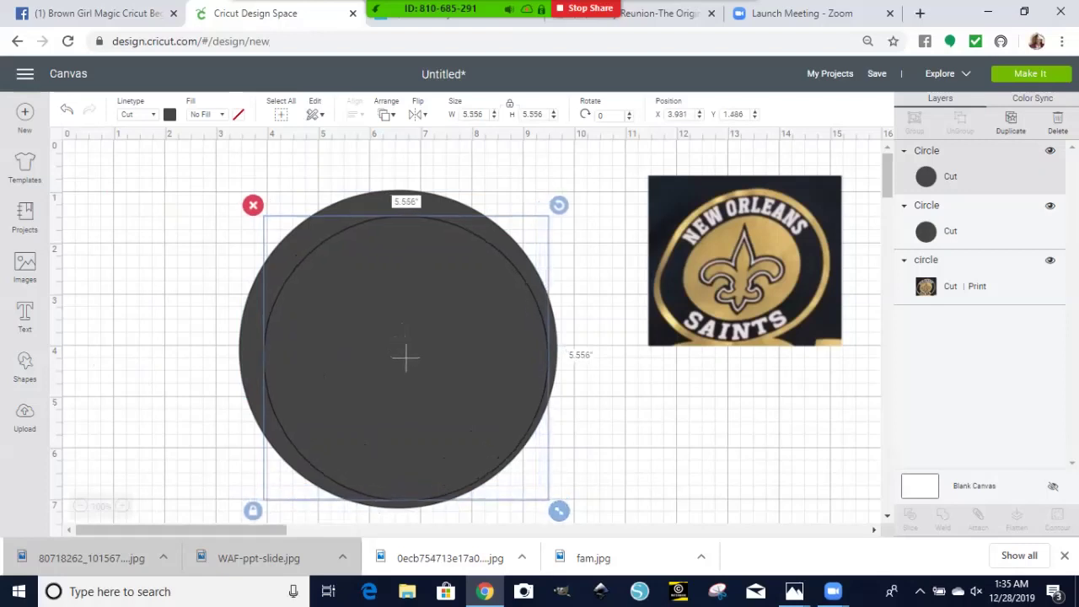
drag(405, 357, 398, 349)
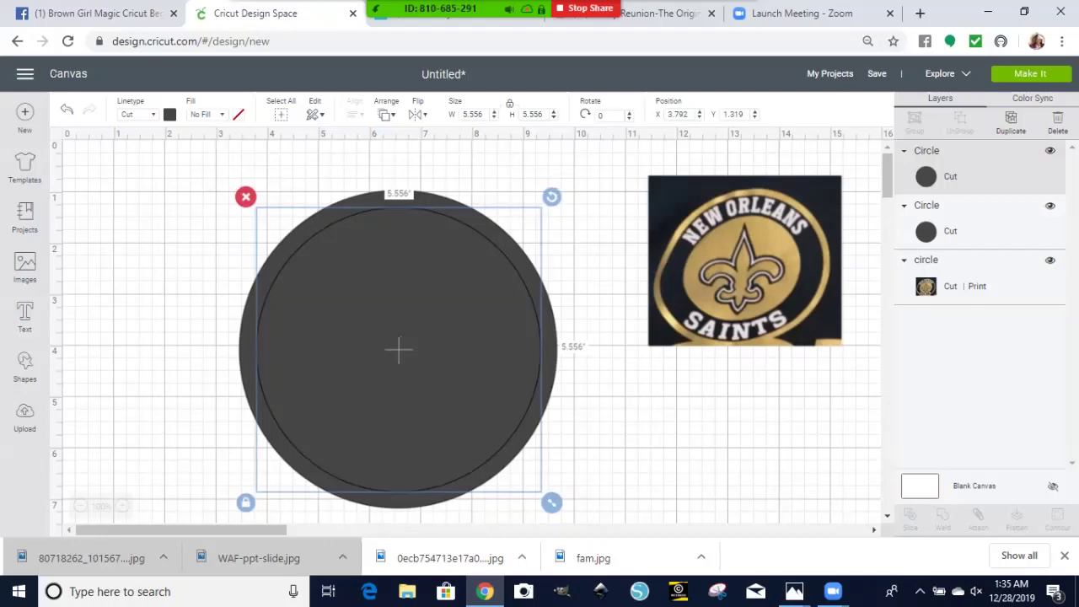
Step: Slice the two stacked circles and pull both solid discs away from the outer ring
shift+click(951, 231)
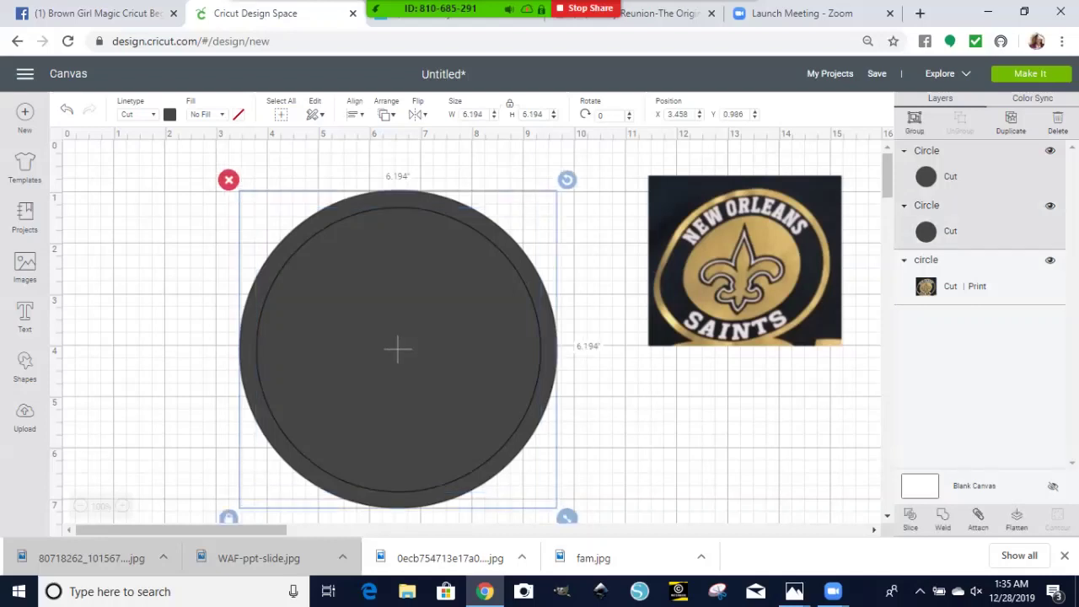
click(911, 519)
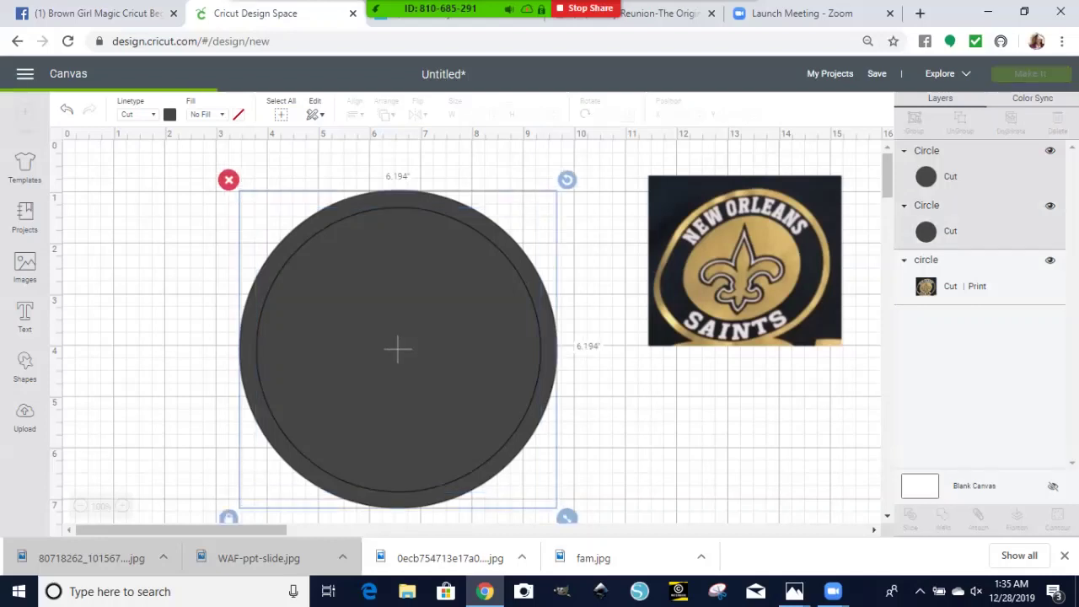
drag(398, 350, 663, 446)
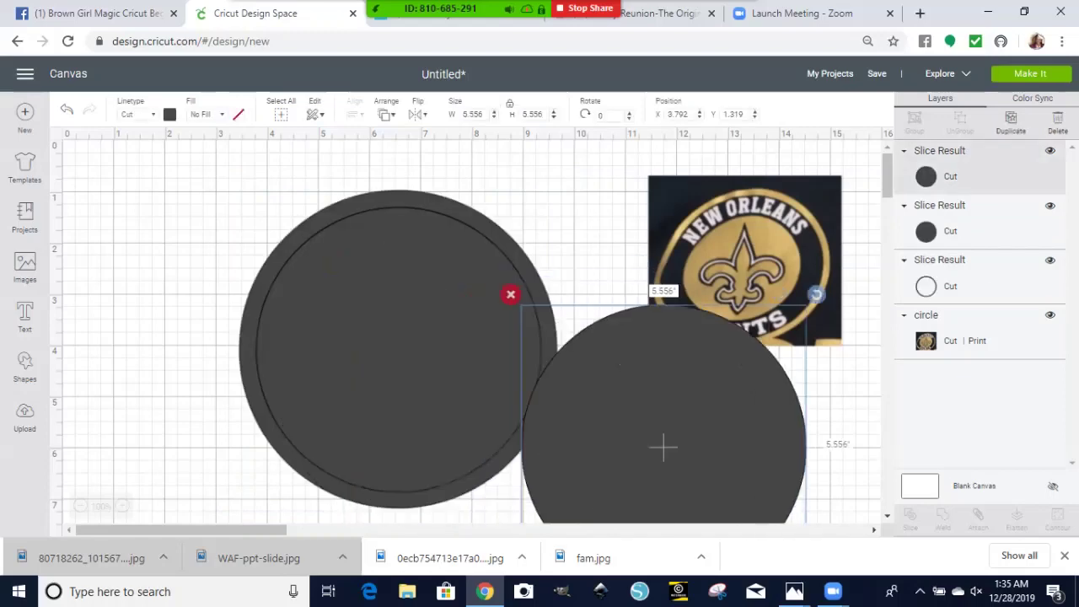
click(397, 350)
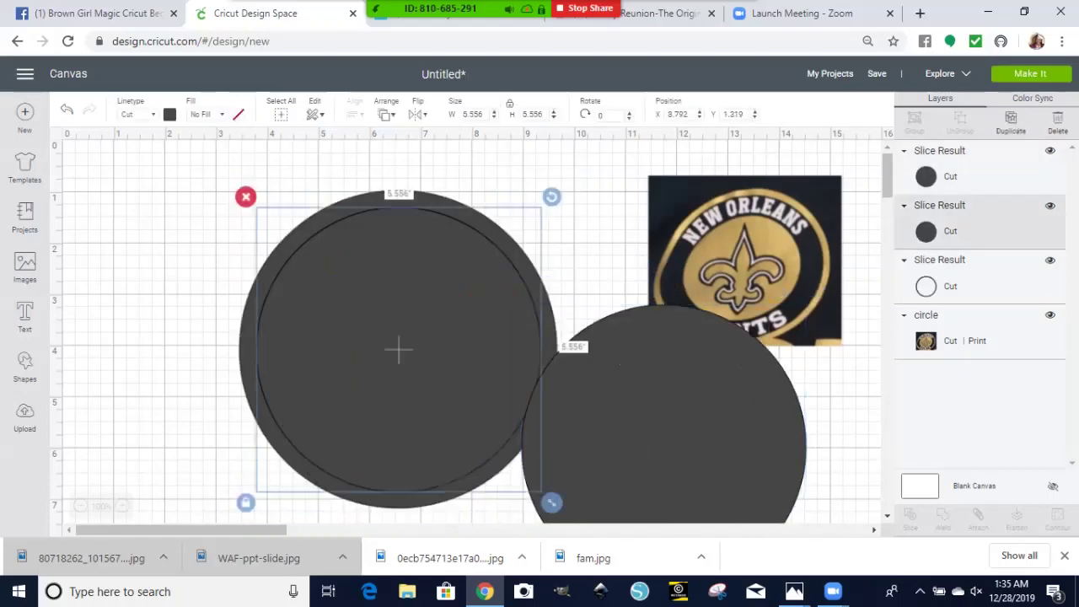
drag(398, 350, 398, 300)
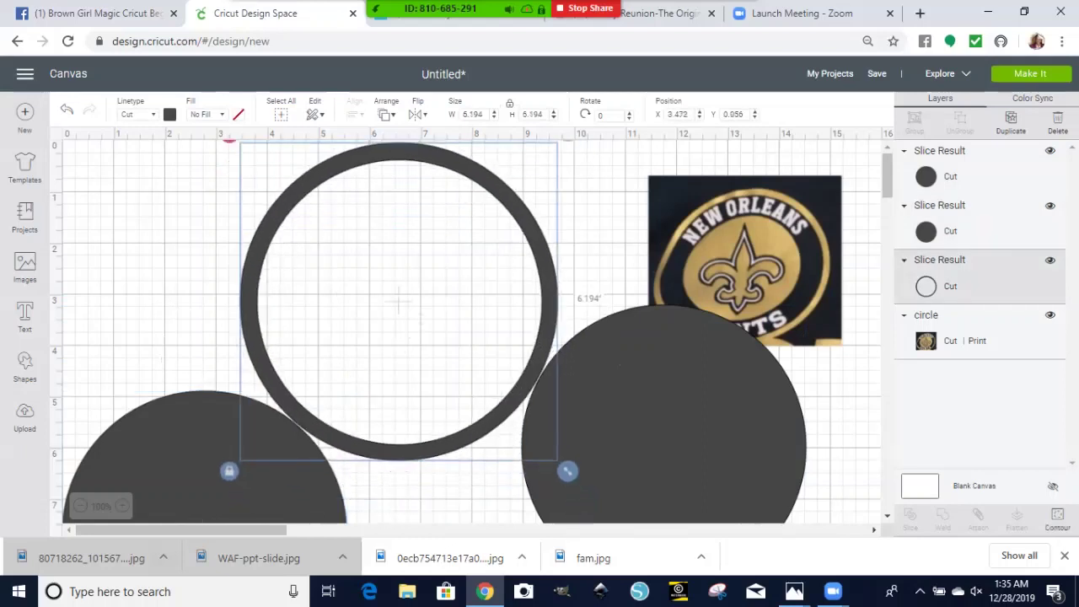
Step: Place one sliced disc inside the ring, shrinking and centring it to leave an even gap all around
drag(663, 446, 417, 343)
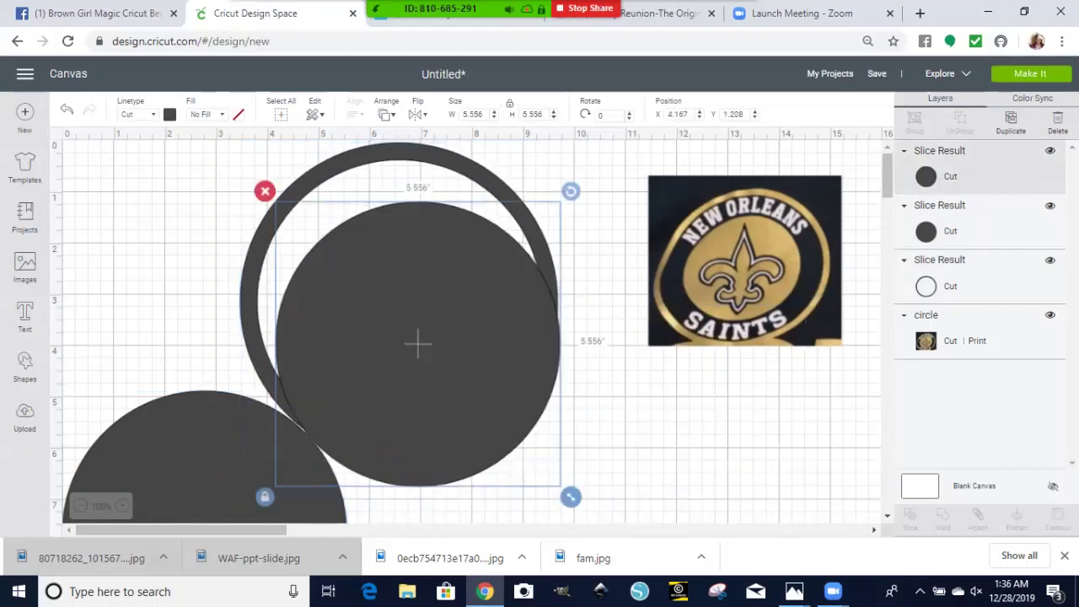
drag(571, 497, 500, 428)
drag(384, 311, 396, 299)
Step: Delete the leftover solid disc outside the ring
click(227, 459)
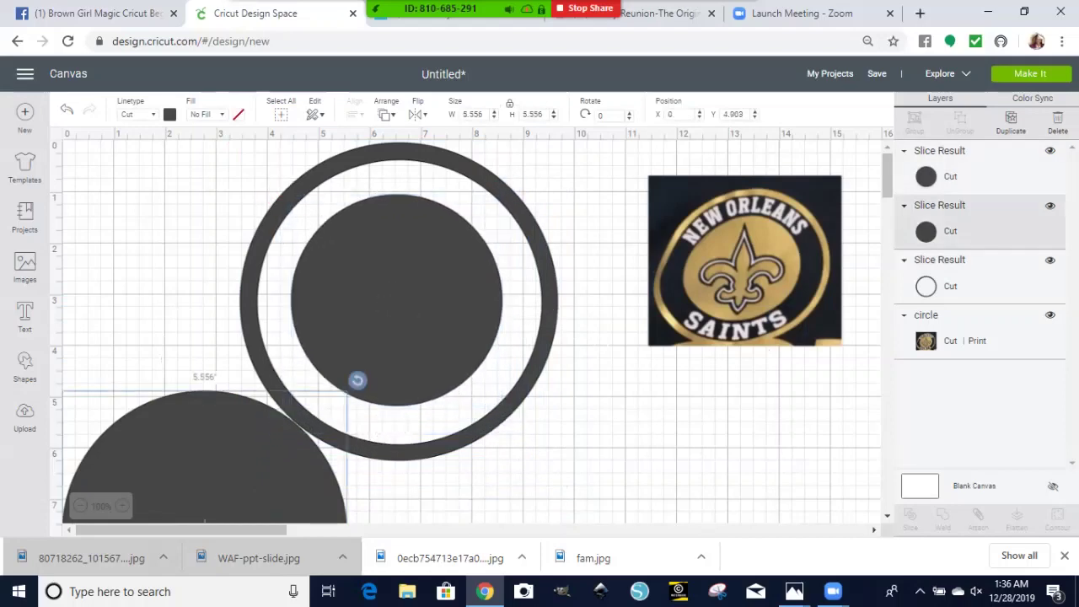
drag(205, 520, 675, 501)
key(Delete)
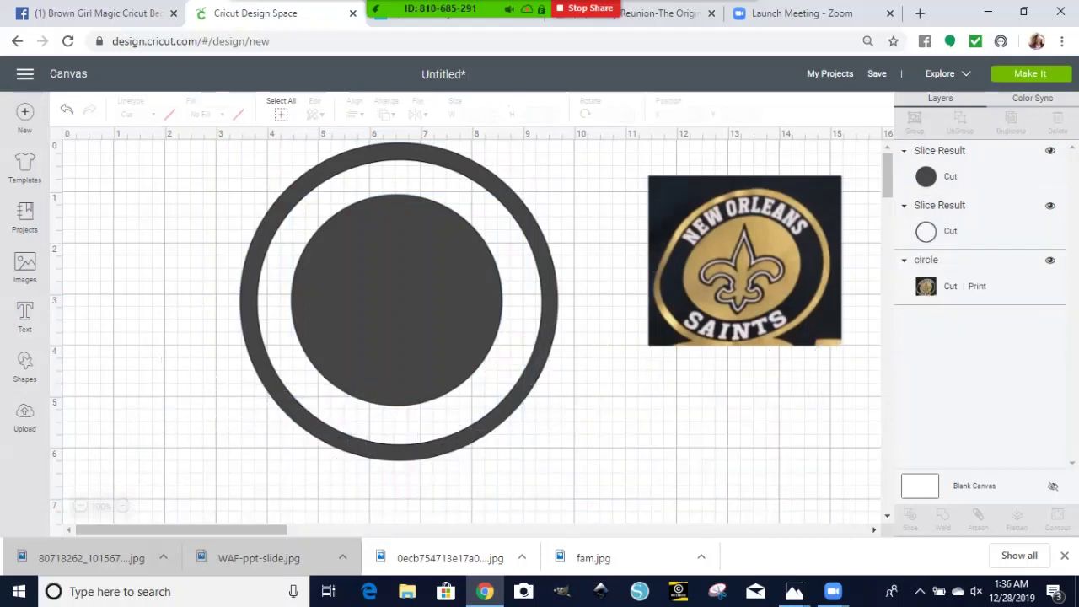
Step: Nudge the inner disc to centre it within the ring, and add the text NEW ORLEANS to the canvas
drag(396, 300, 397, 299)
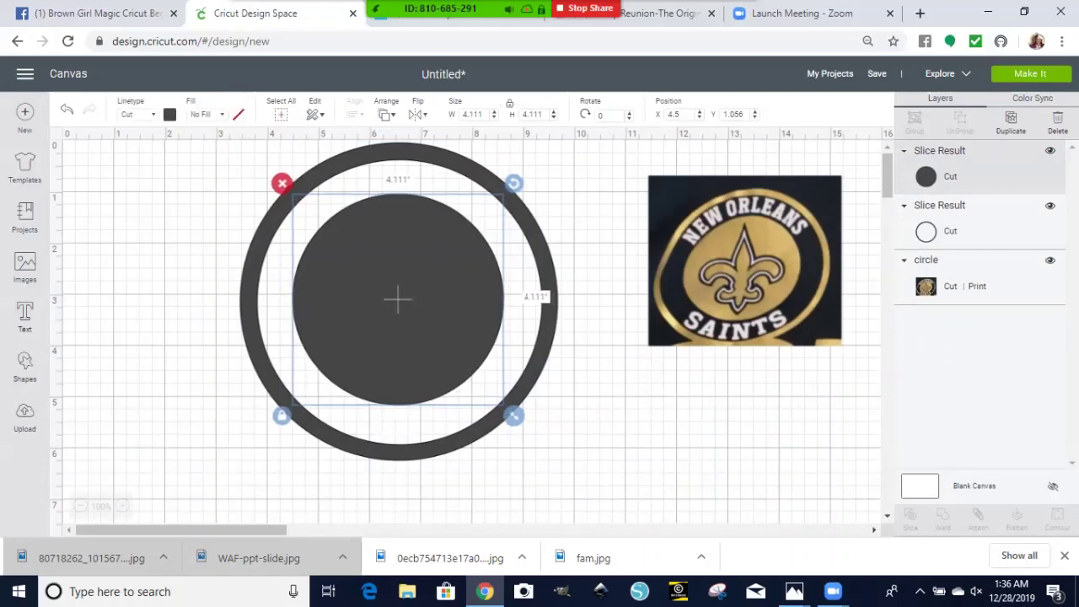
click(25, 317)
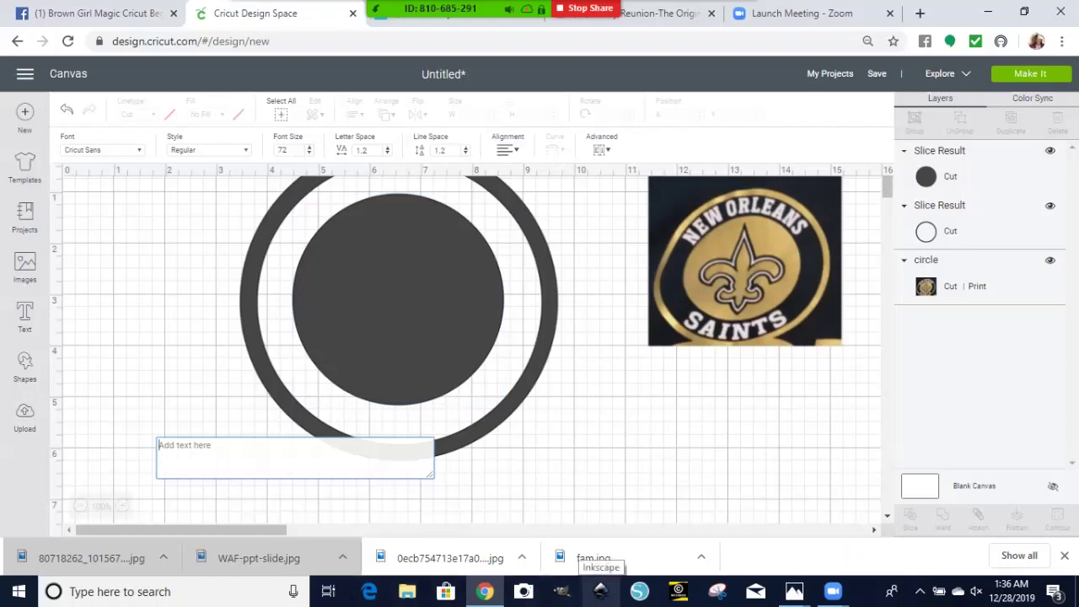
text(new)
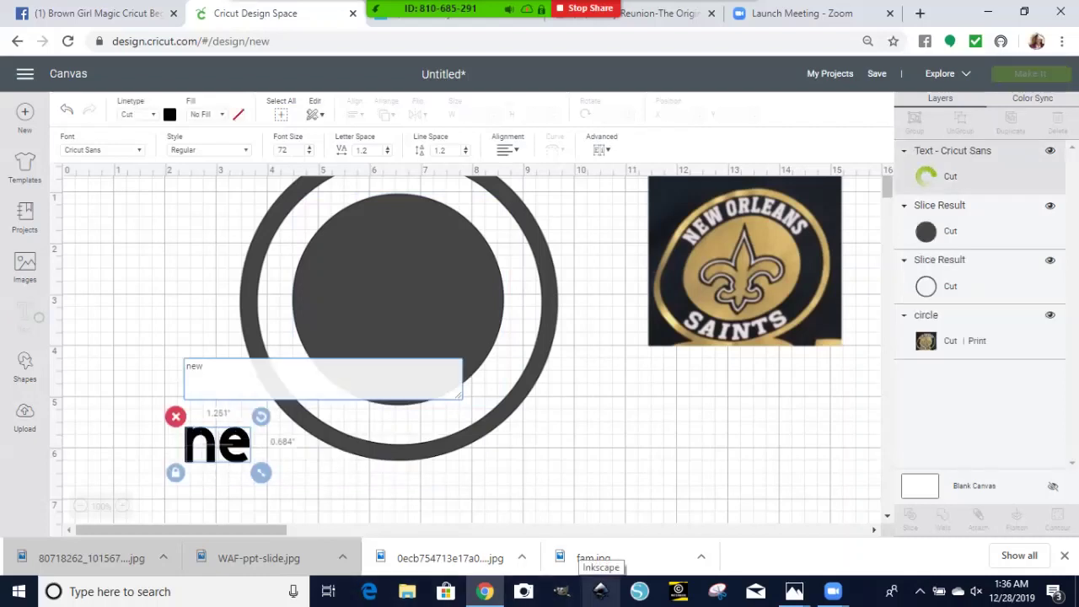
key(BackSpace)
key(BackSpace)
text(NE)
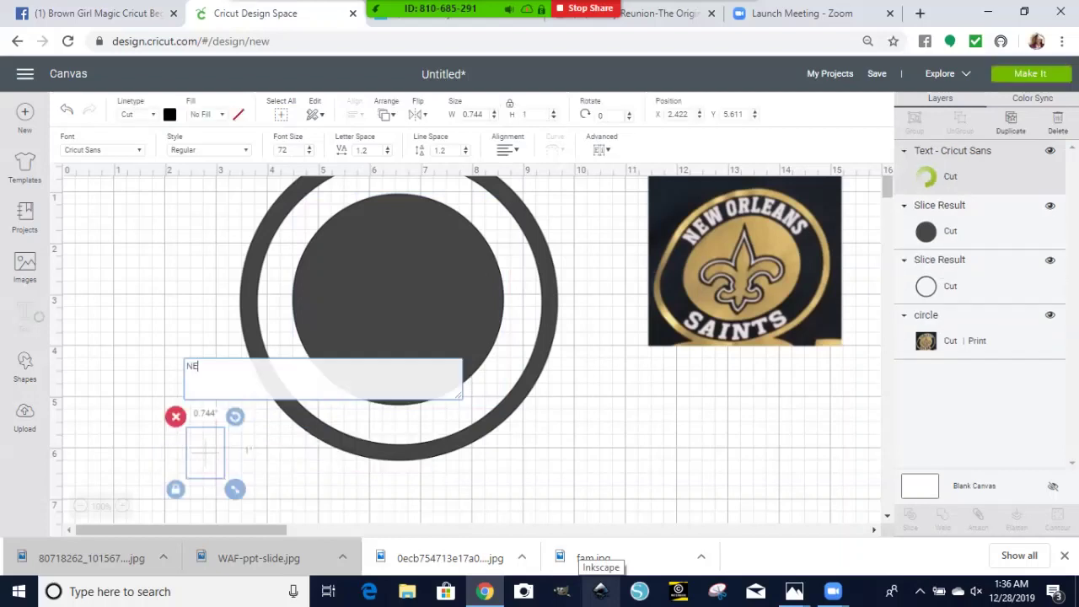
text(W OR)
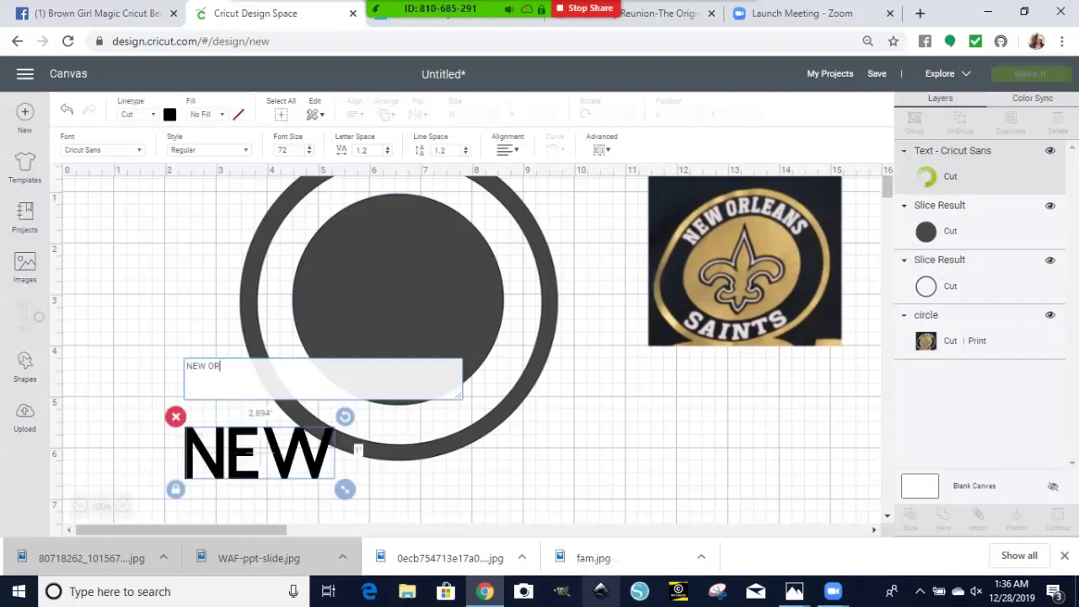
text(LEANS)
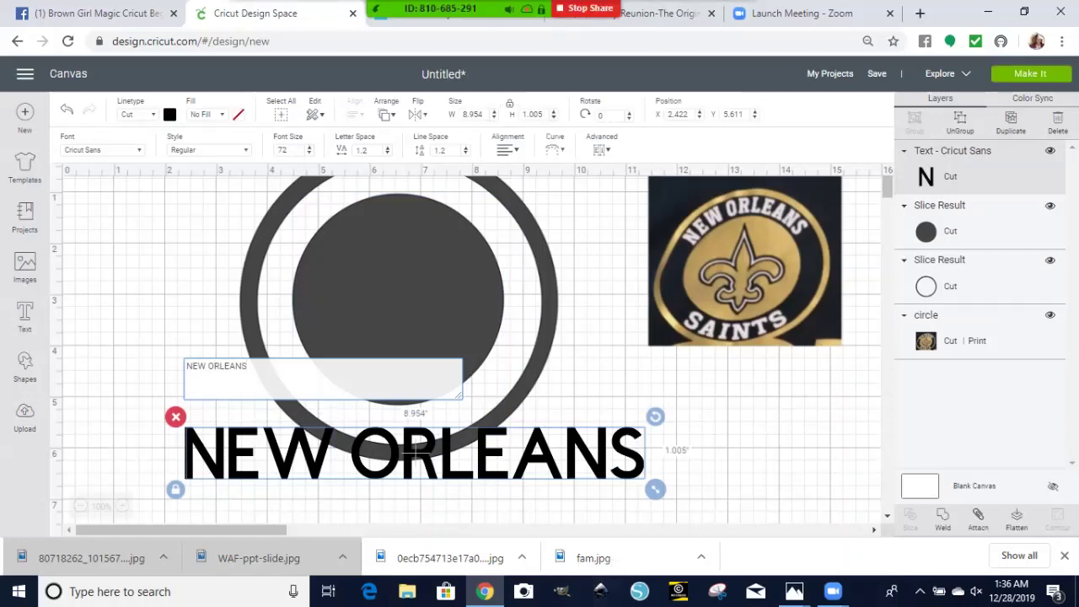
Step: Curve the NEW ORLEANS text into an upward arch with a diameter of about 8.1
click(554, 150)
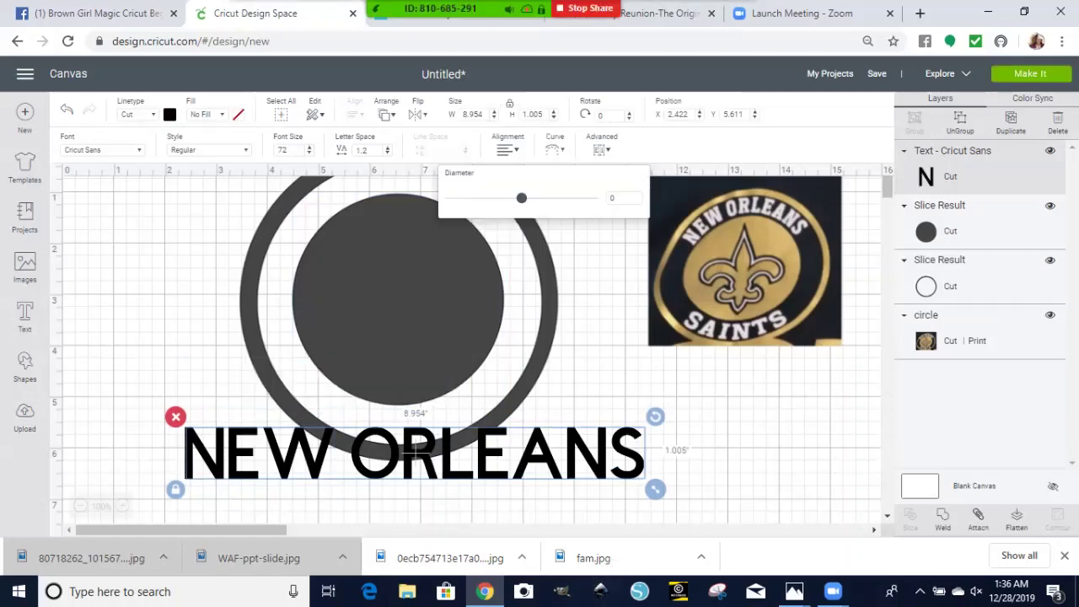
drag(521, 198, 571, 197)
scroll(643, 438, down, 3)
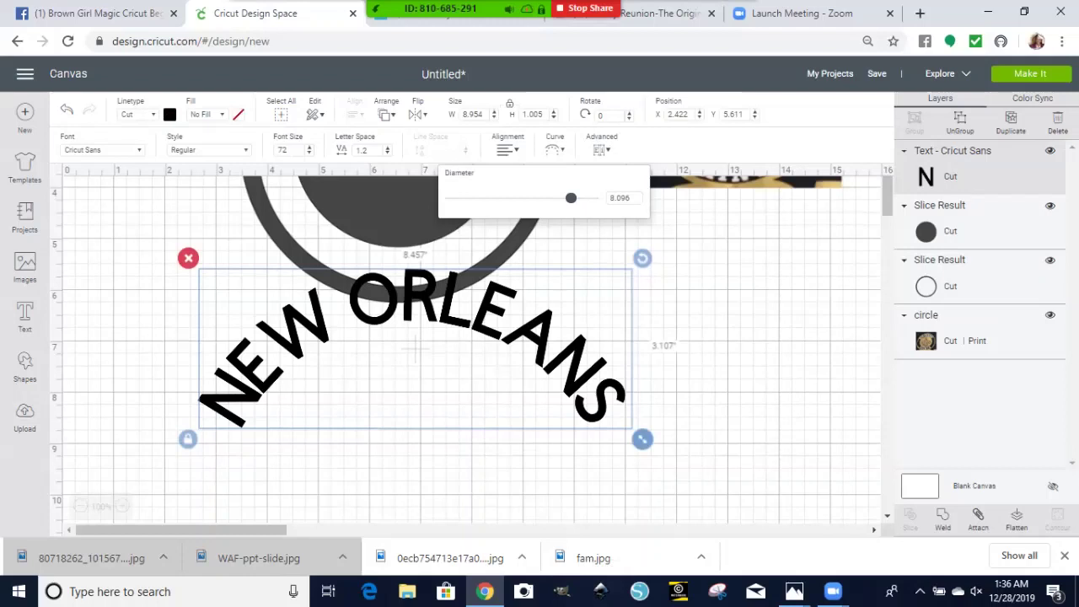
Step: Shrink the arched NEW ORLEANS text to about 4.22 inches wide and fit it into the upper gap between disc and ring
drag(642, 438, 427, 357)
scroll(426, 356, up, 3)
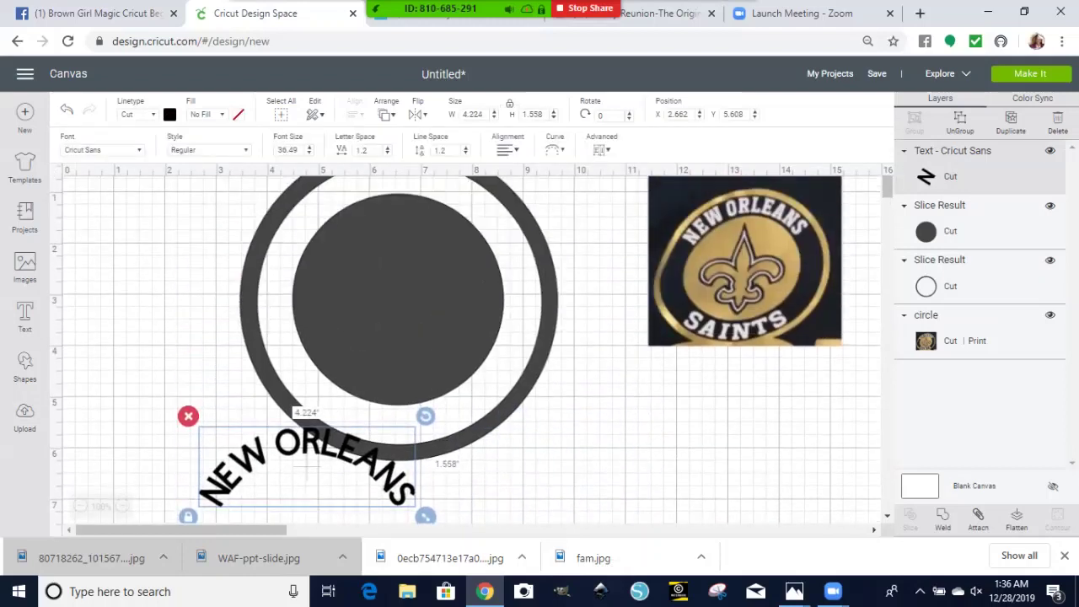
drag(307, 467, 396, 203)
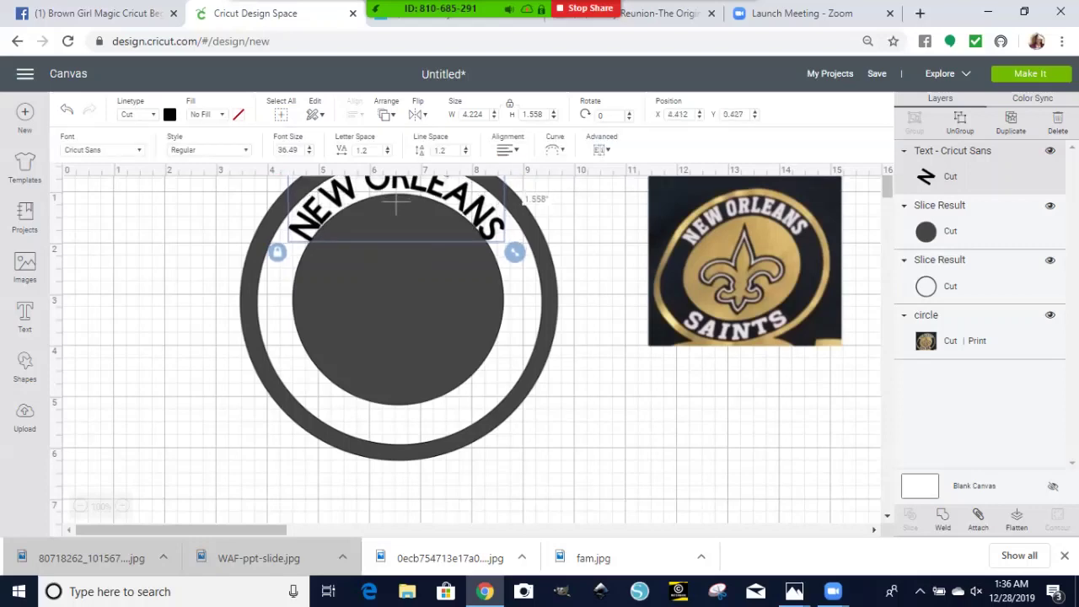
Step: Add the text SAINTS and curve it downward with a diameter of about -5.12
click(25, 415)
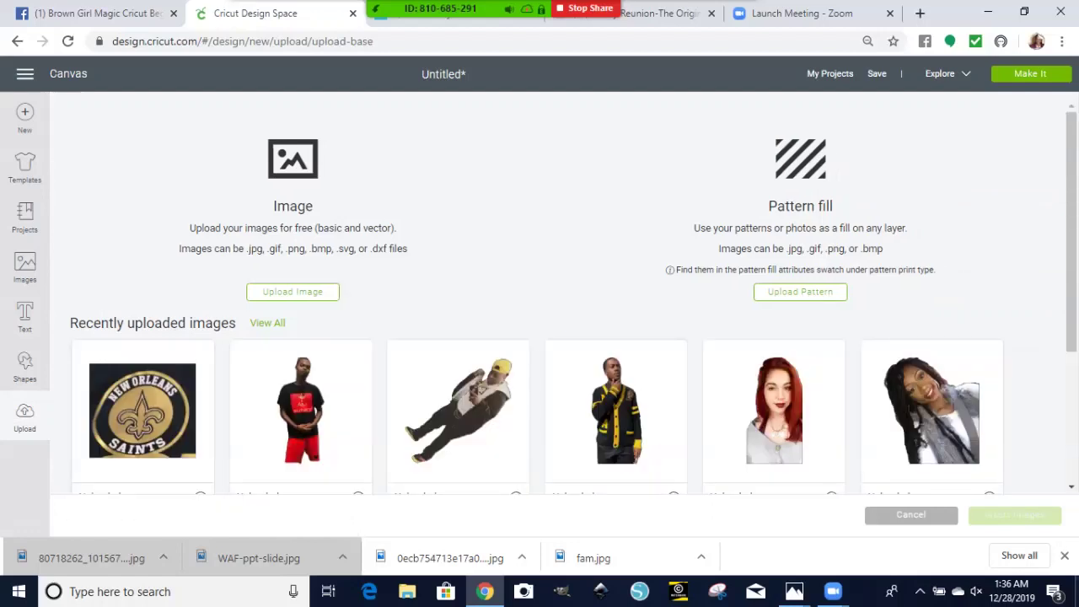
click(24, 317)
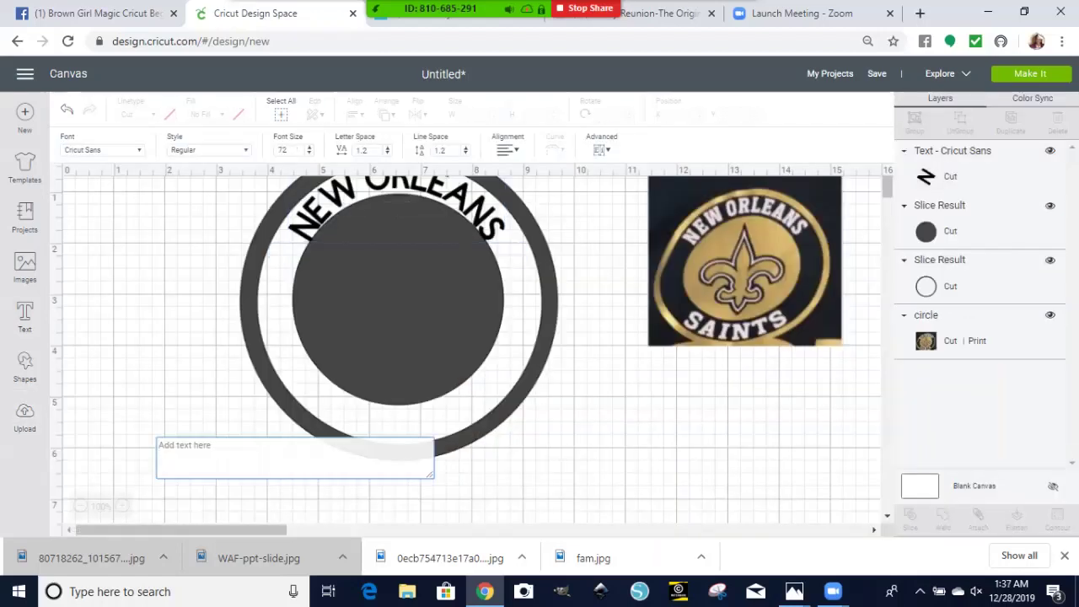
text(SAINTS)
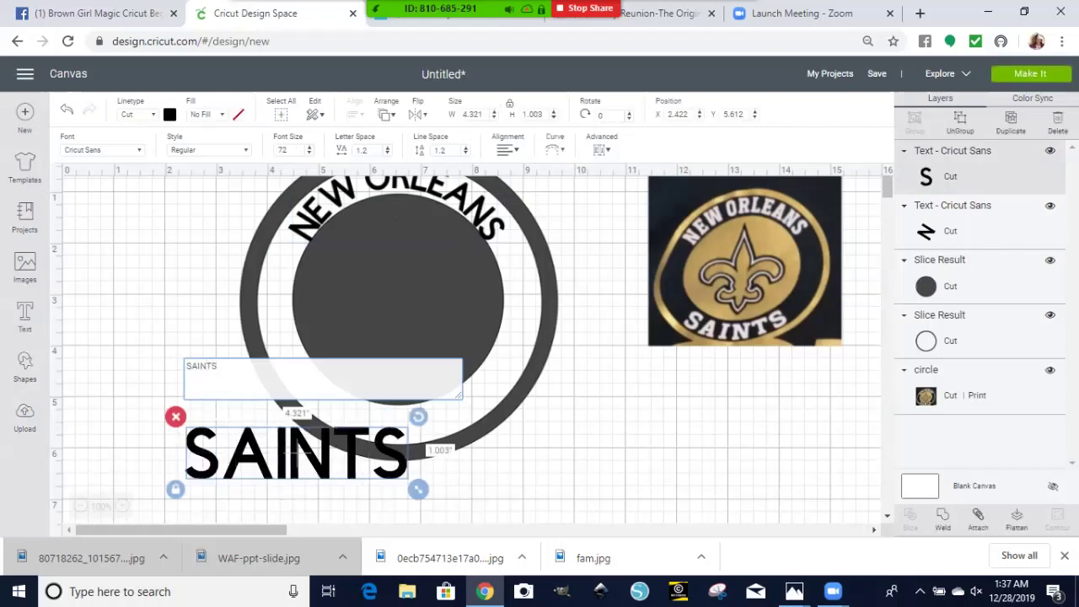
click(554, 150)
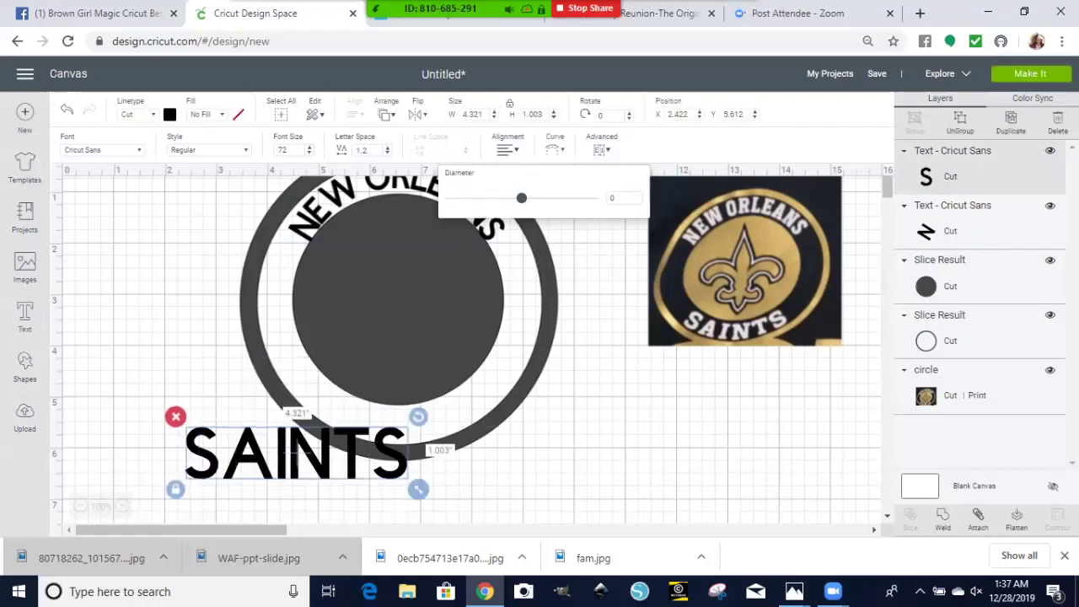
drag(521, 197, 482, 197)
drag(481, 197, 473, 197)
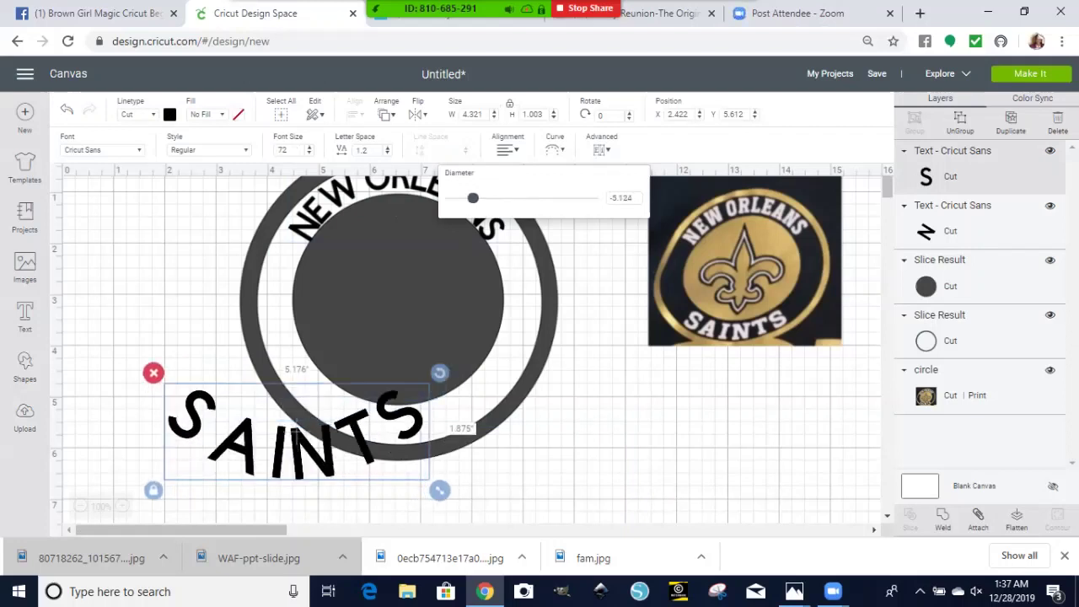
Step: Tighten the SAINTS text's curve and place it over the lower gap between disc and ring, about 3.07 inches wide
drag(440, 490, 416, 483)
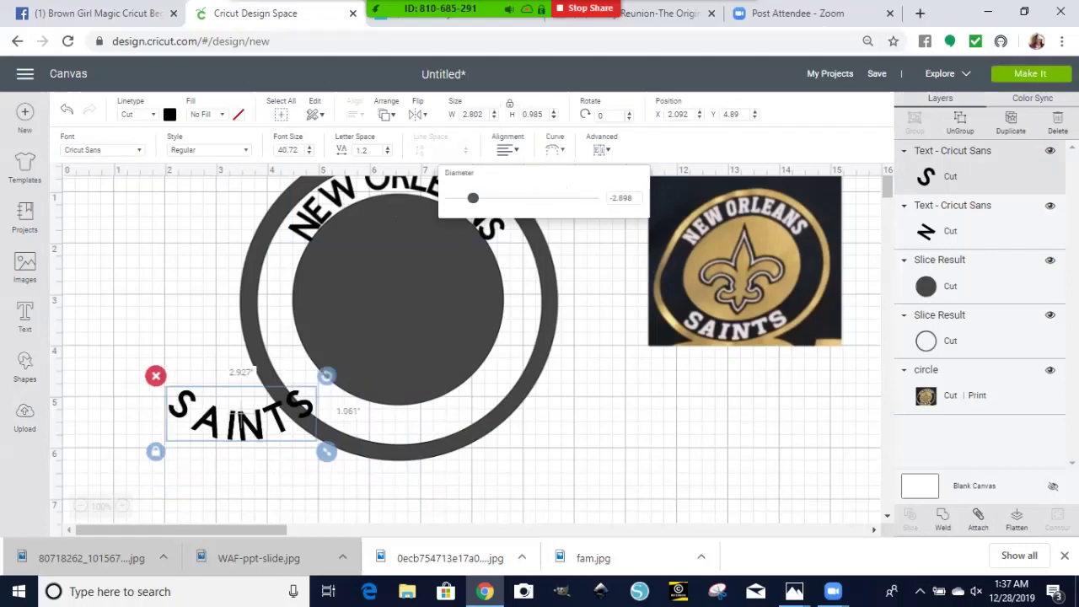
drag(473, 198, 466, 198)
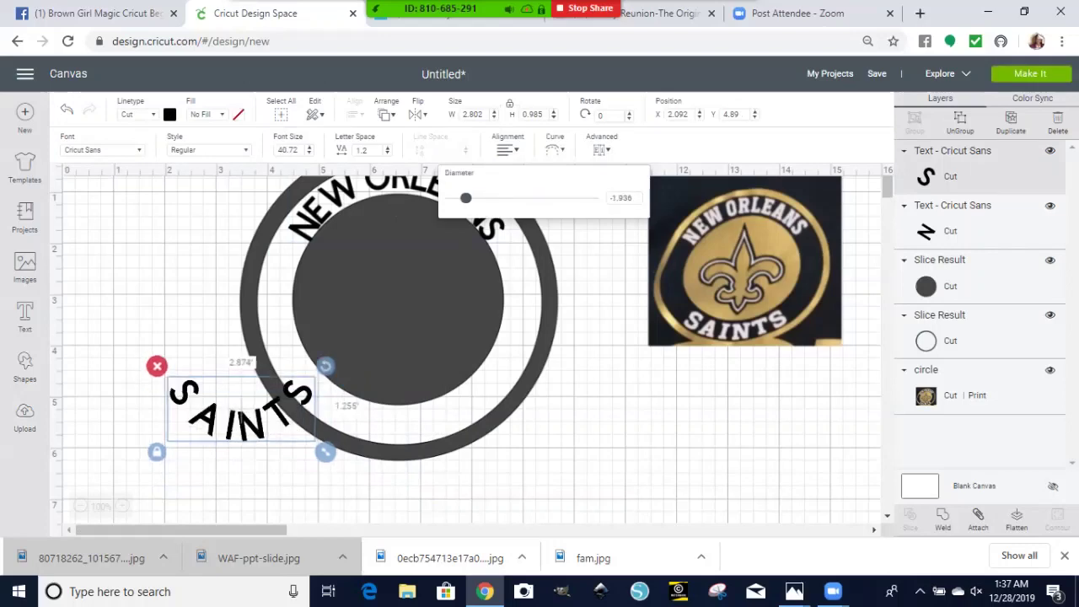
drag(240, 413, 373, 425)
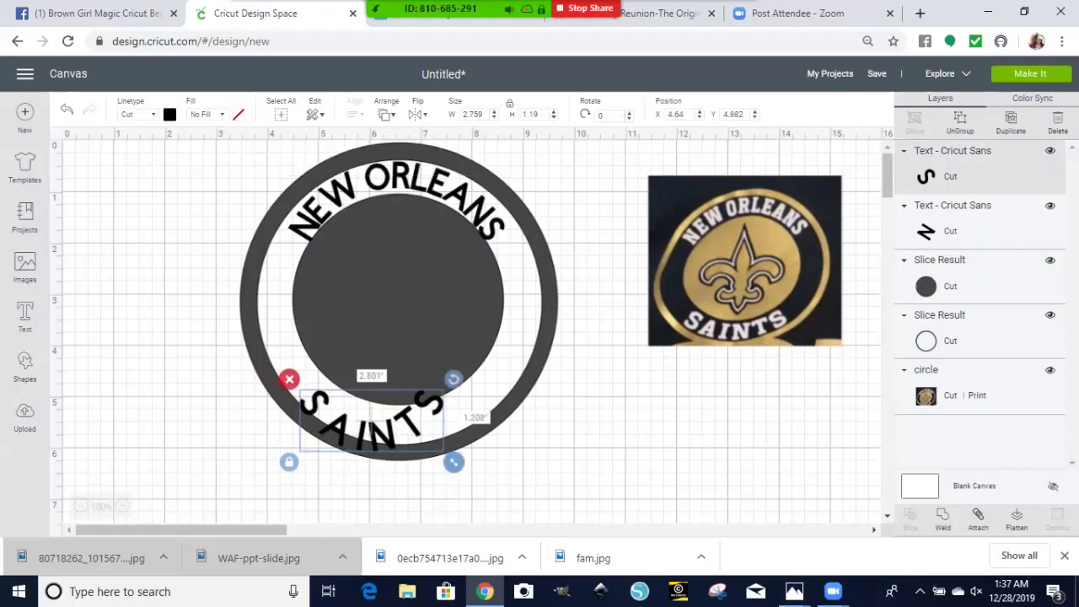
drag(454, 461, 467, 468)
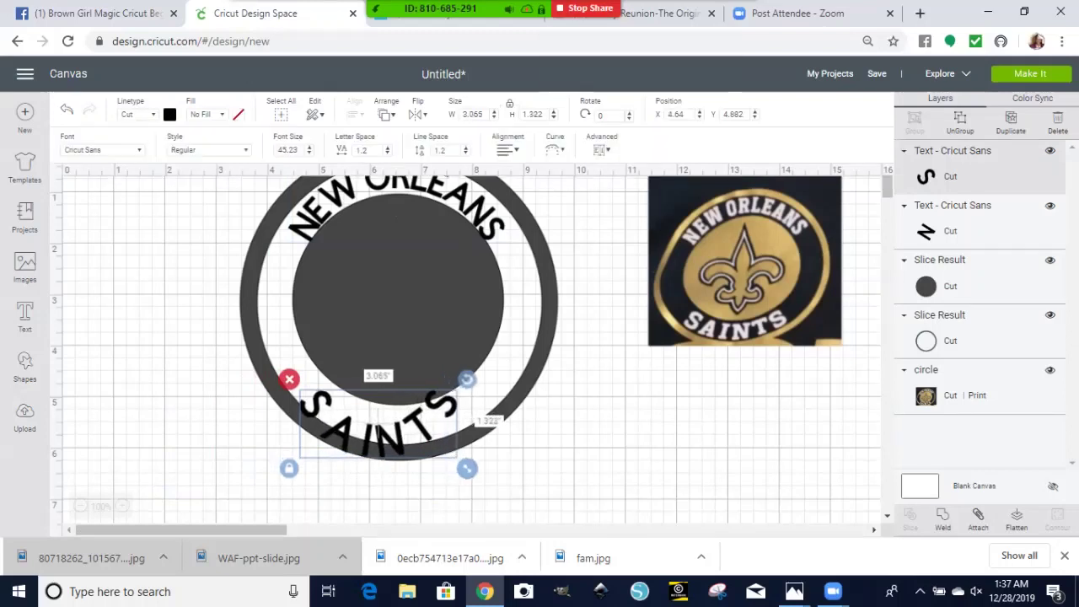
Step: Flatten the SAINTS curve to a diameter of about -5.02 and centre the word in the lower gap between disc and ring
click(554, 150)
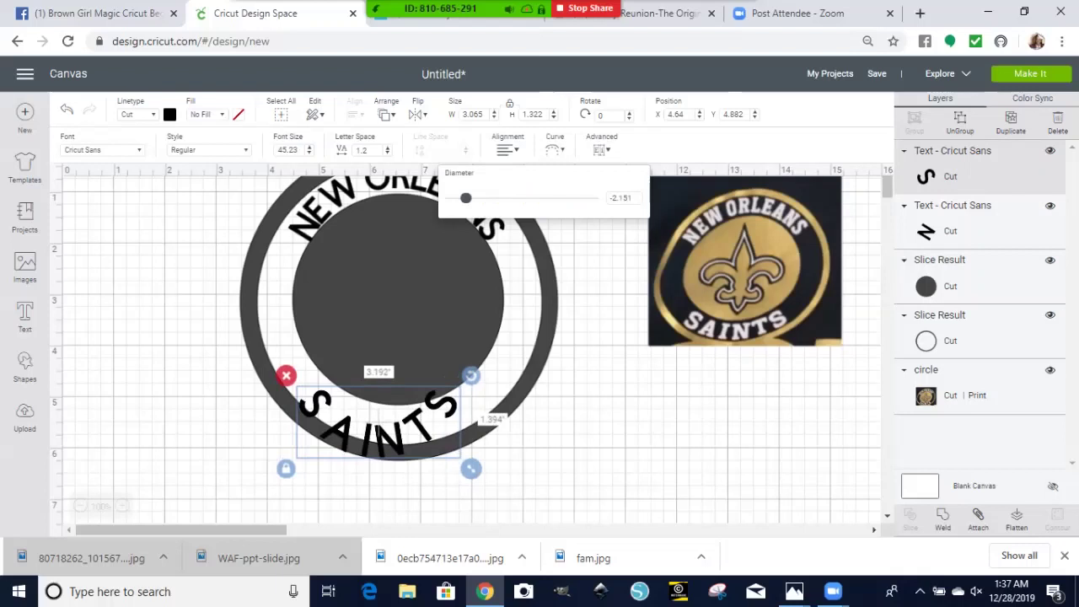
mouse_move(465, 197)
mouse_down()
mouse_move(451, 197)
mouse_move(480, 198)
mouse_up()
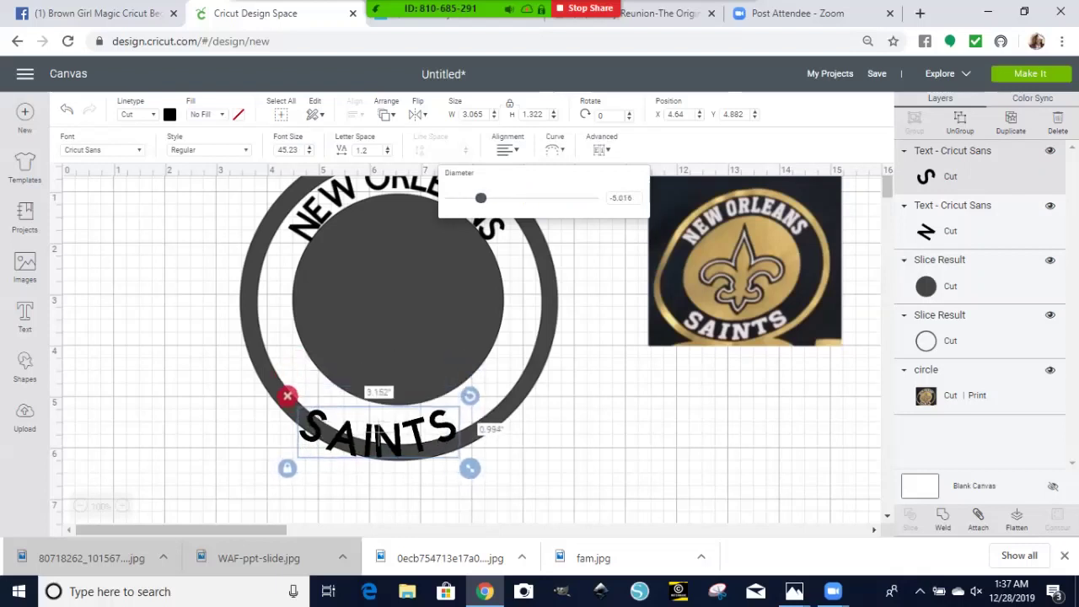
drag(377, 434, 398, 423)
click(600, 413)
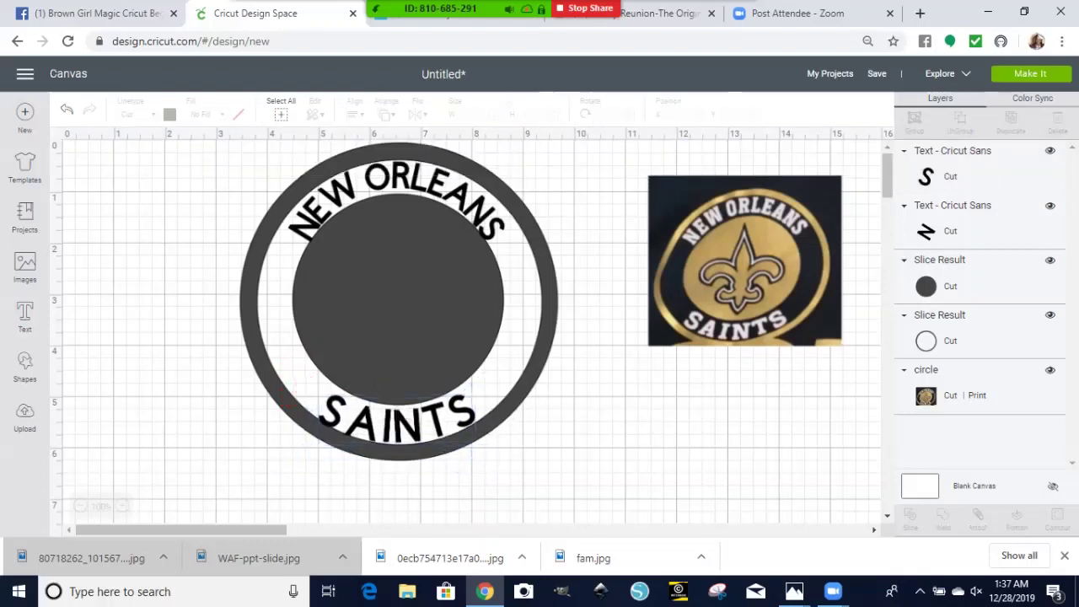